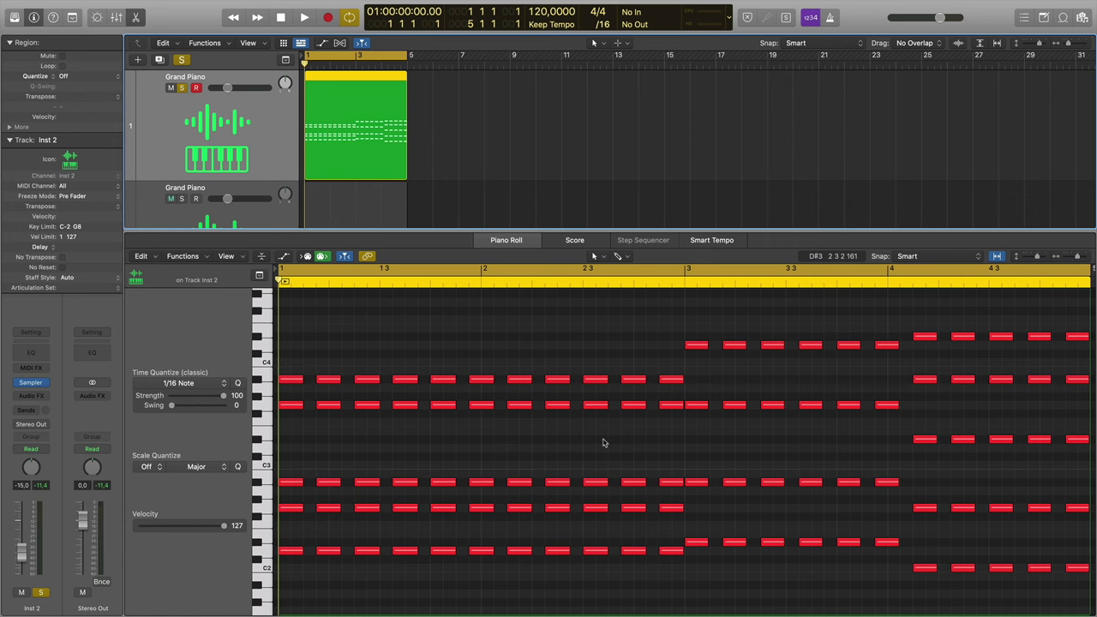
Select the repeated chord notes in bar 4 and view the Sampler settings of the first Grand Piano track.
{"action": "left_click_drag", "start_coordinate": [286, 335], "coordinate": [993, 594]}
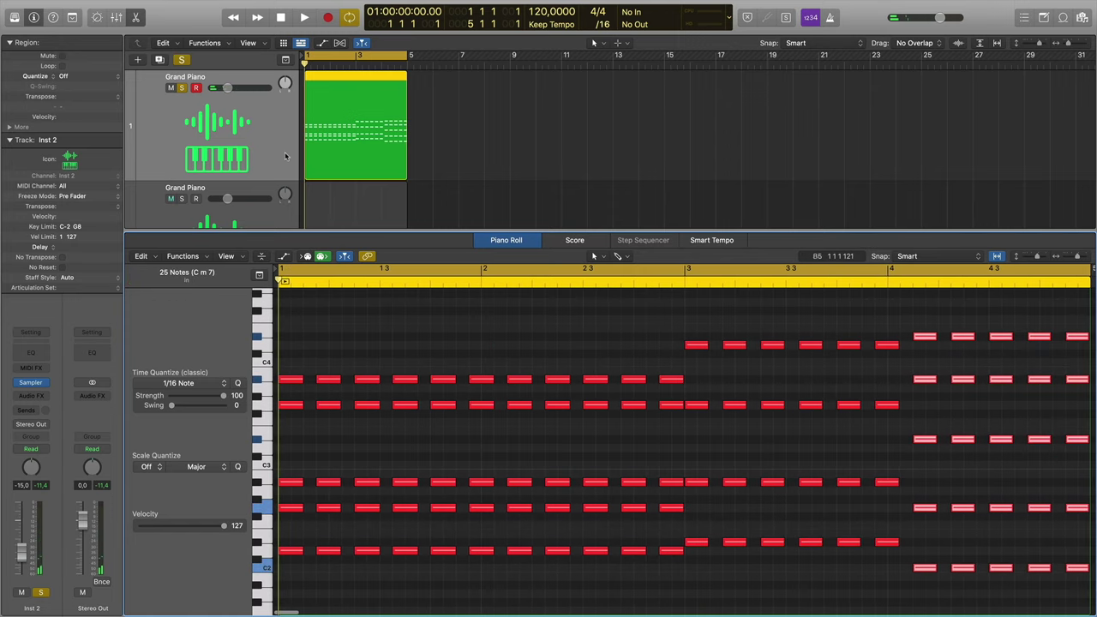
{"action": "left_click", "coordinate": [31, 384]}
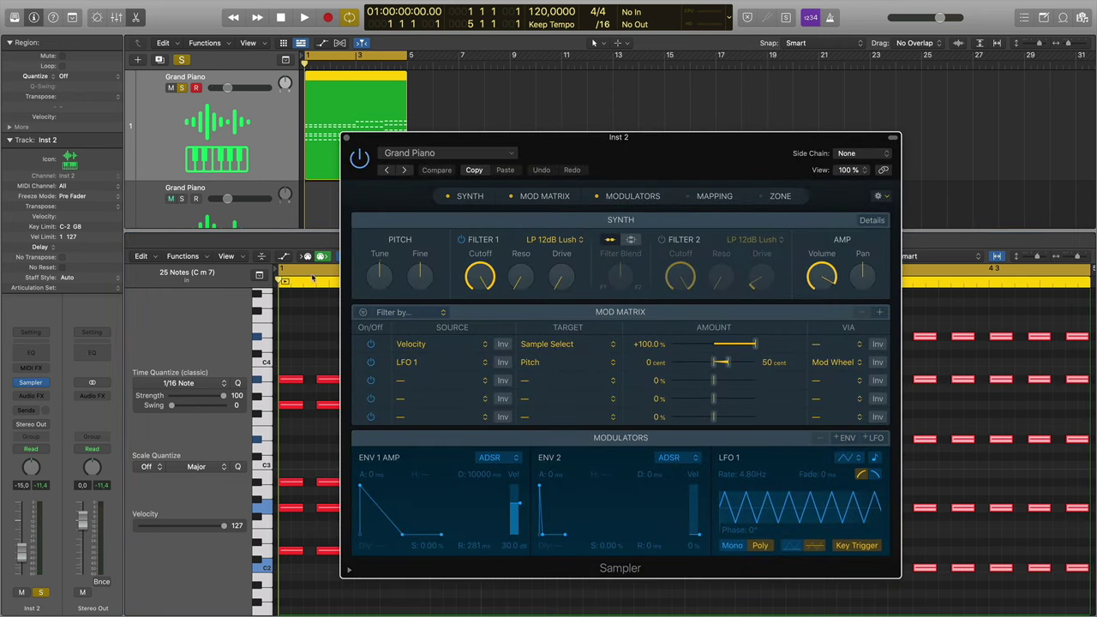
{"action": "left_click", "coordinate": [346, 138]}
Clear the note selection and play back the chord progression of the first Grand Piano track.
{"action": "key", "text": "space"}
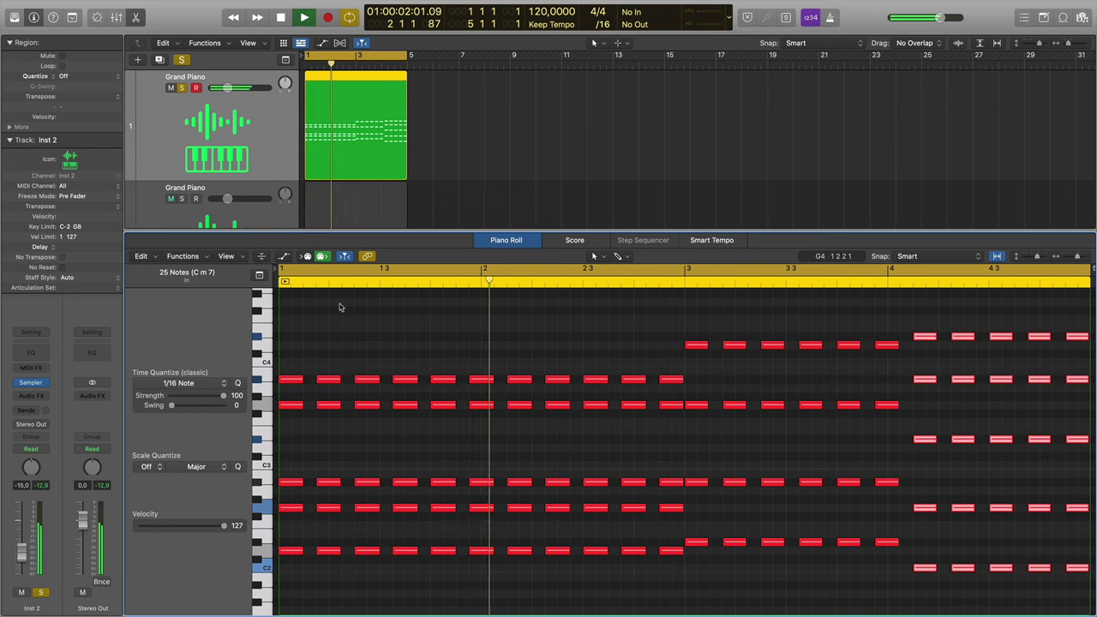
{"action": "left_click", "coordinate": [384, 334]}
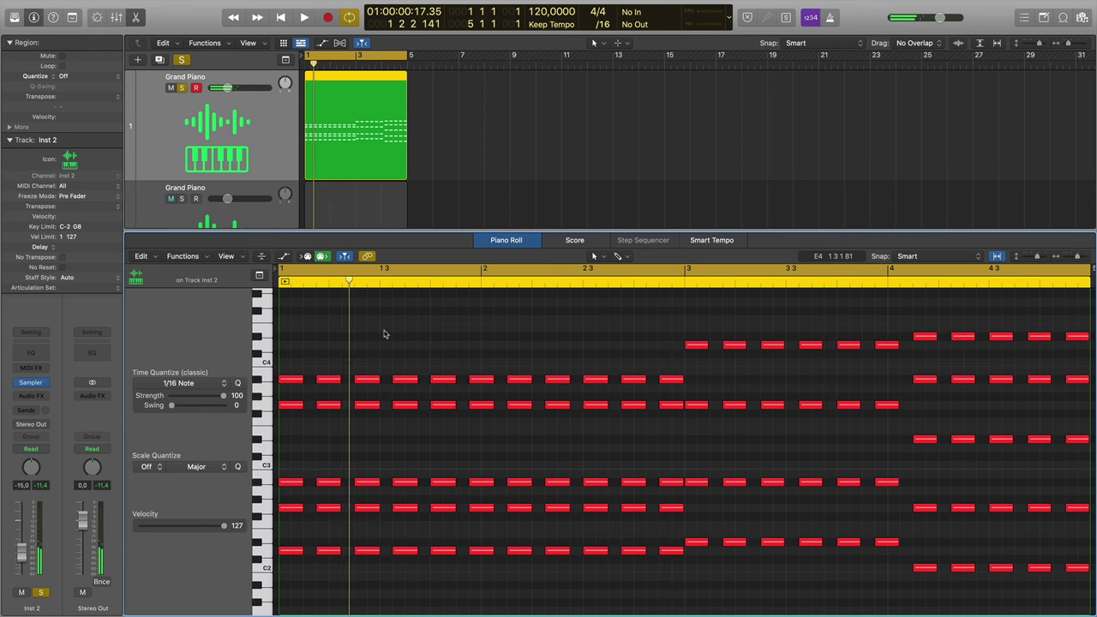
{"action": "key", "text": "space"}
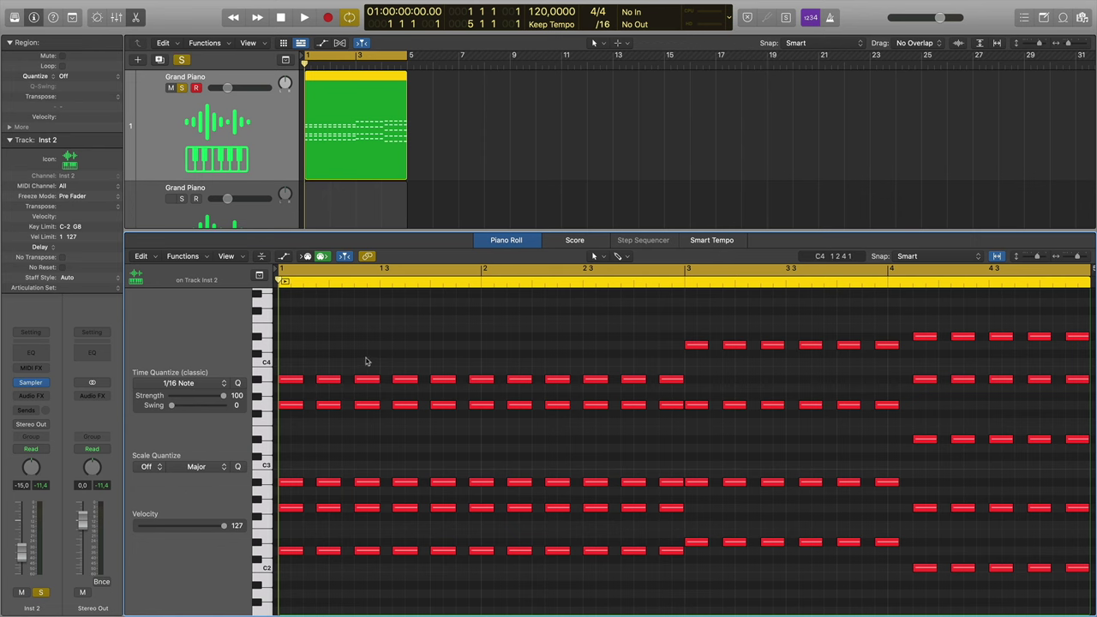
Compare the chord notes of the first and second Grand Piano regions in the piano roll, alternating between them.
{"action": "left_click", "coordinate": [337, 204]}
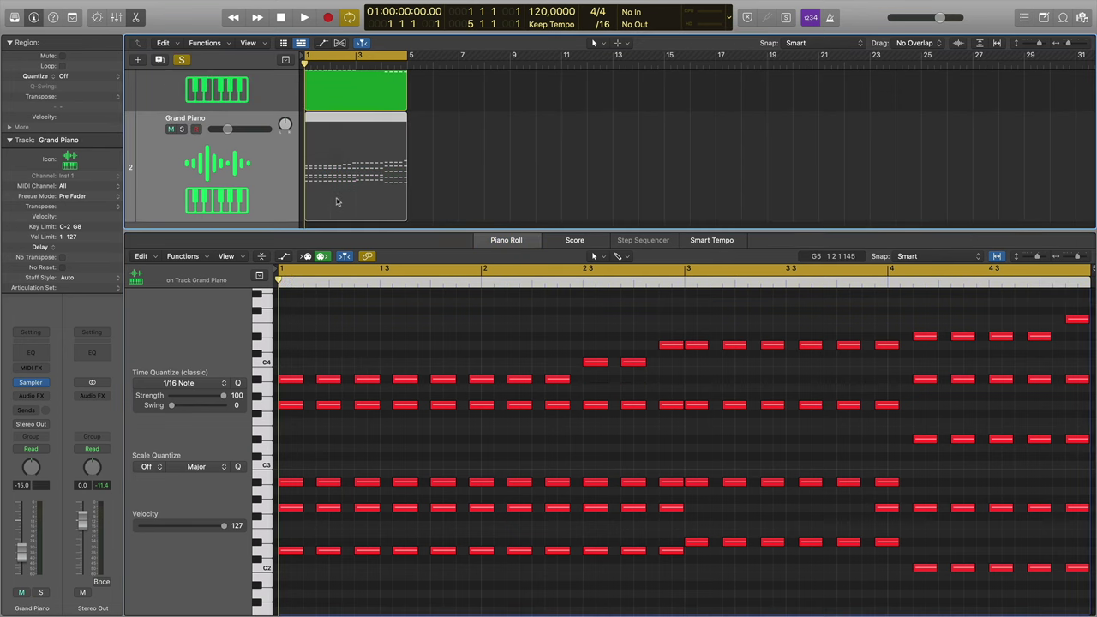
{"action": "left_click", "coordinate": [344, 89]}
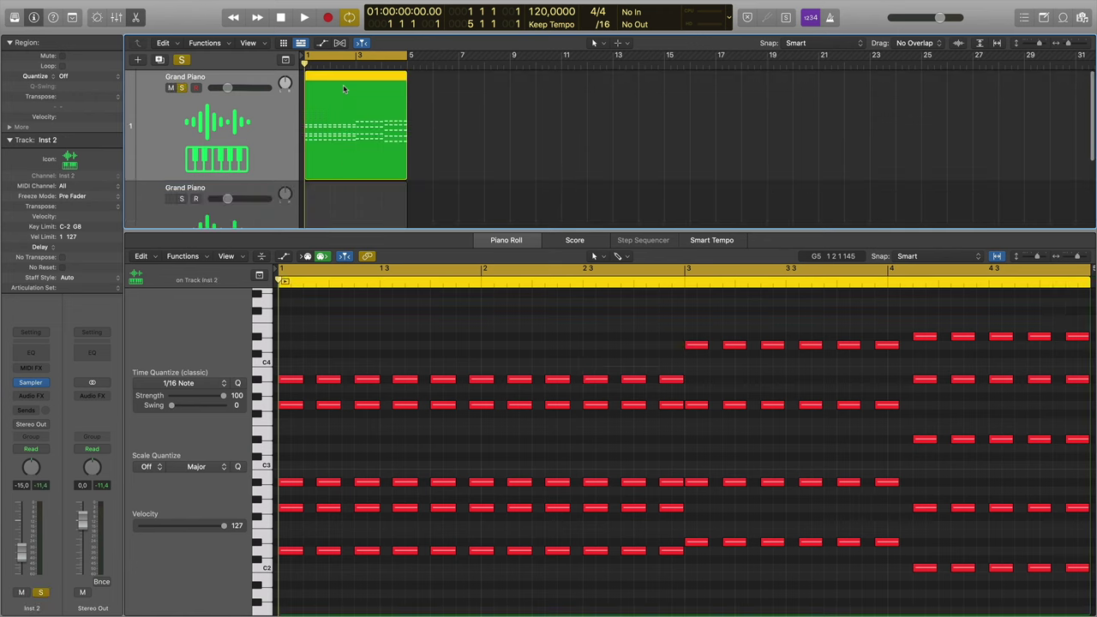
{"action": "left_click", "coordinate": [343, 199]}
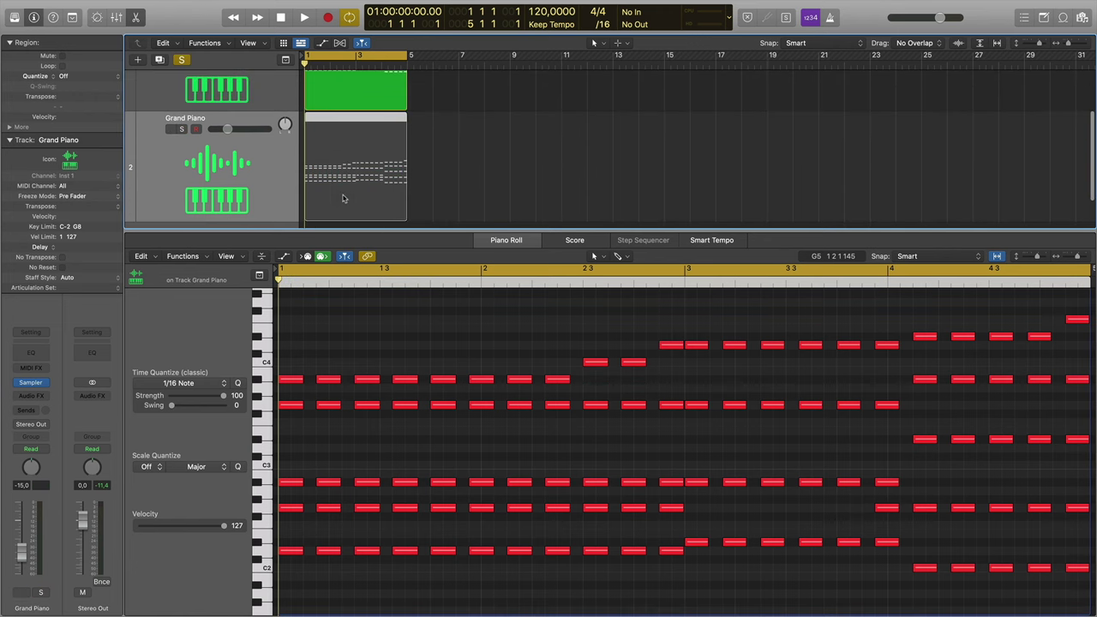
{"action": "left_click", "coordinate": [340, 98]}
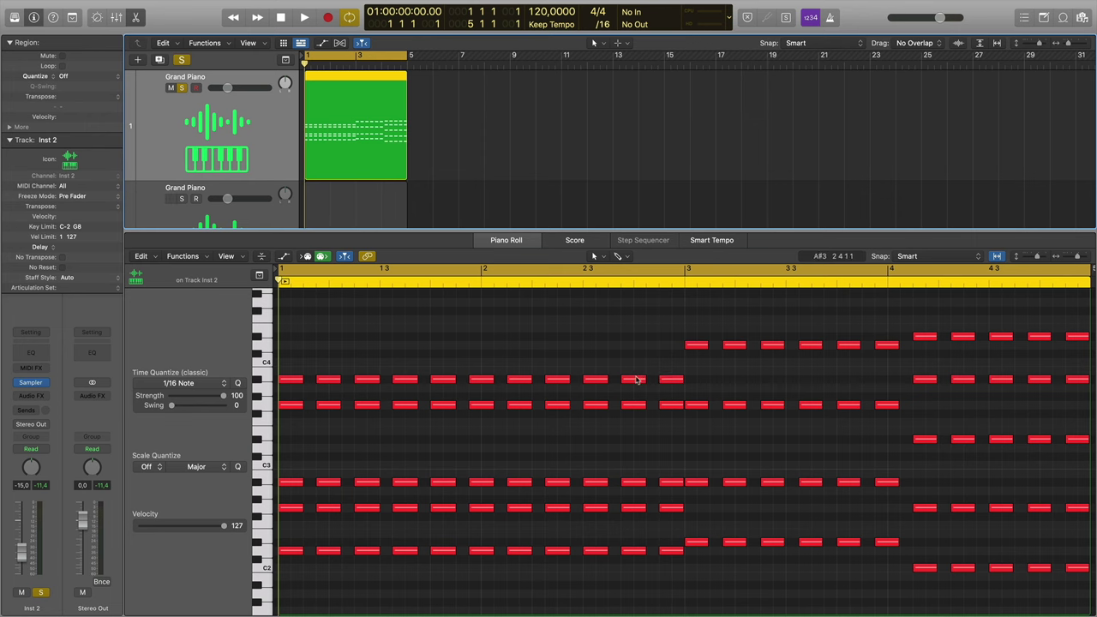
{"action": "left_click", "coordinate": [370, 214]}
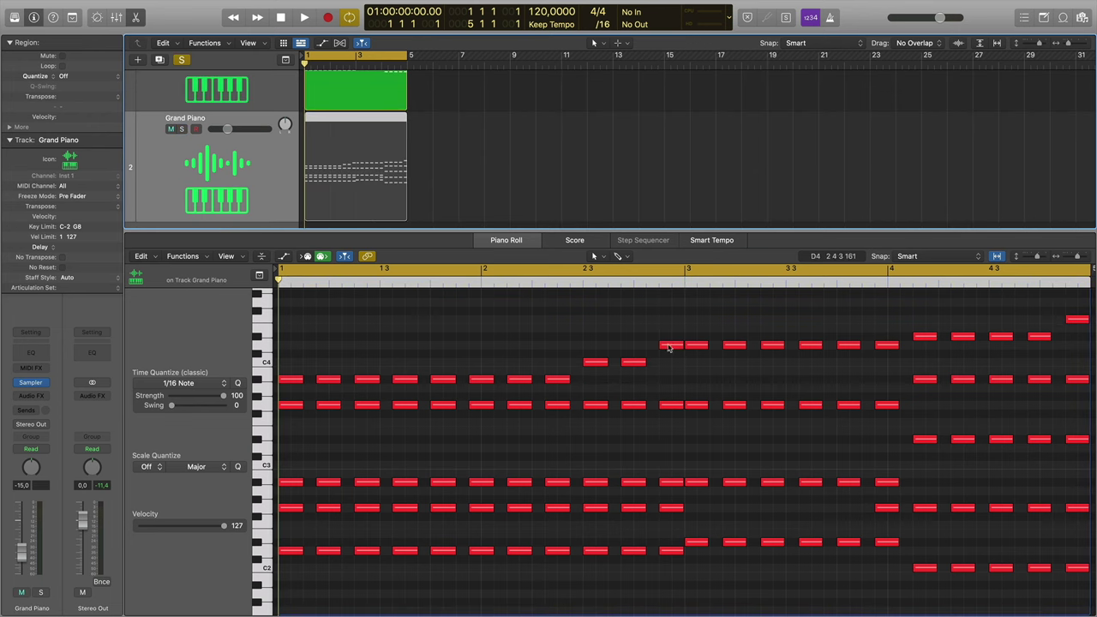
{"action": "left_click", "coordinate": [375, 98]}
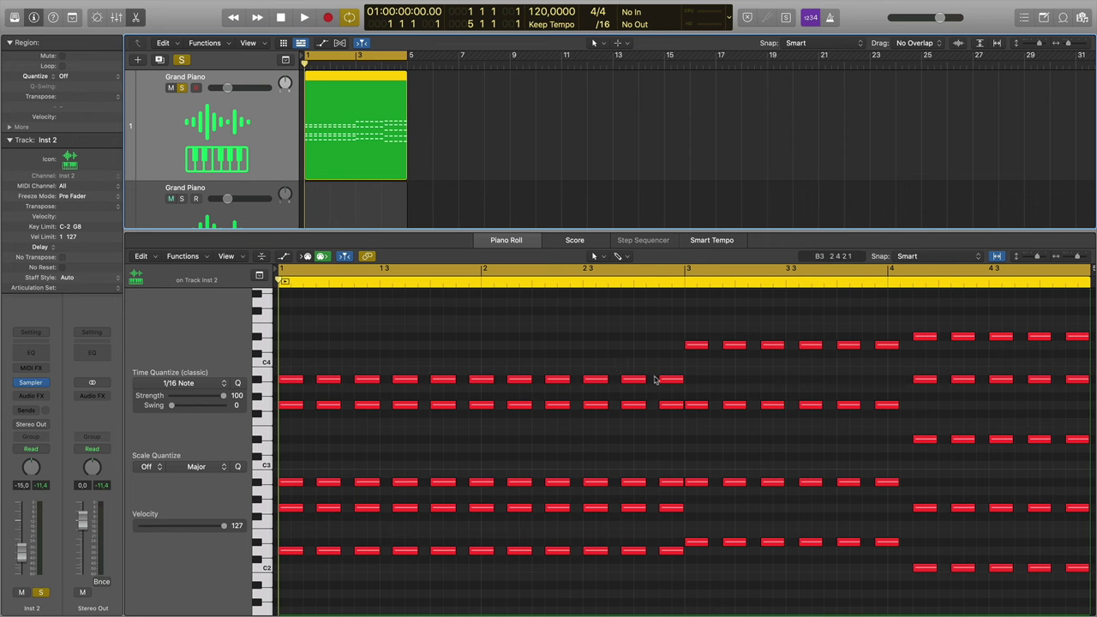
{"action": "left_click", "coordinate": [362, 195]}
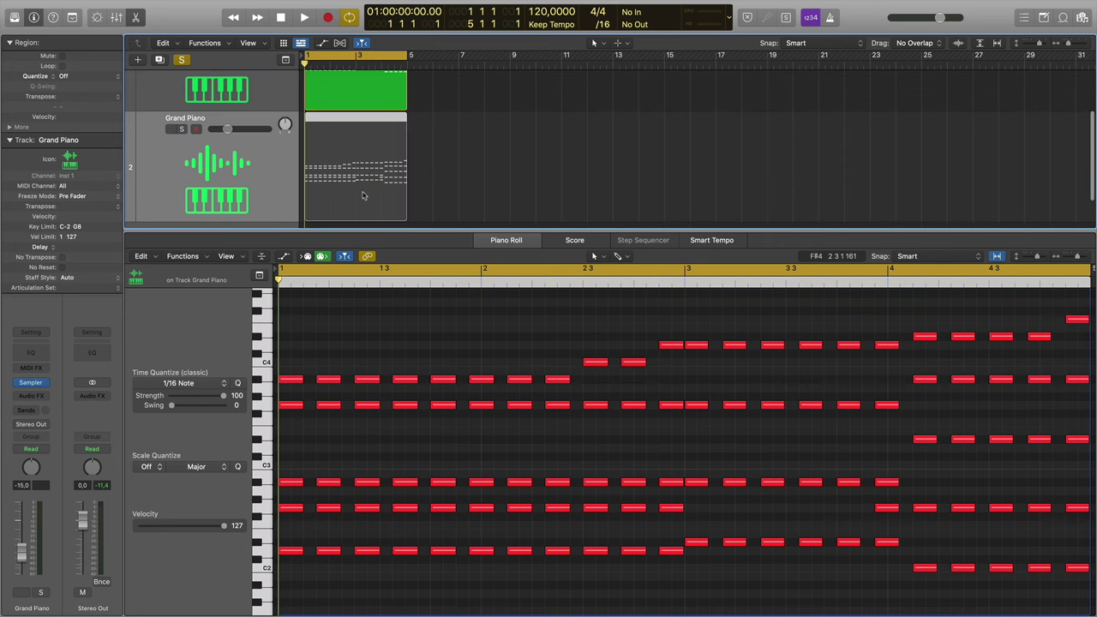
{"action": "left_click", "coordinate": [359, 107]}
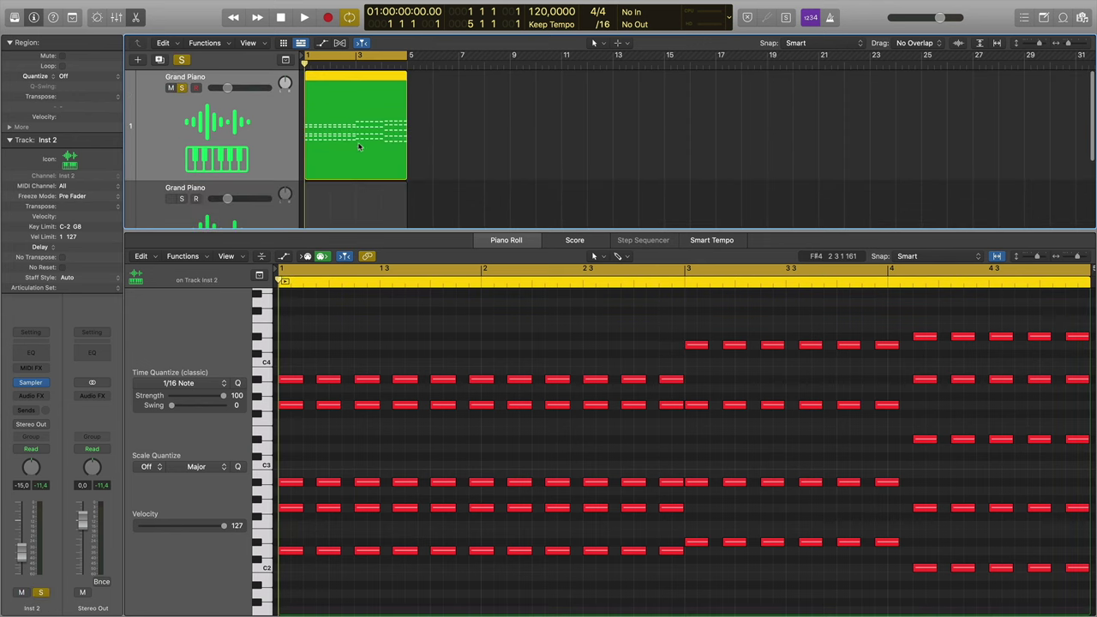
{"action": "left_click", "coordinate": [360, 197]}
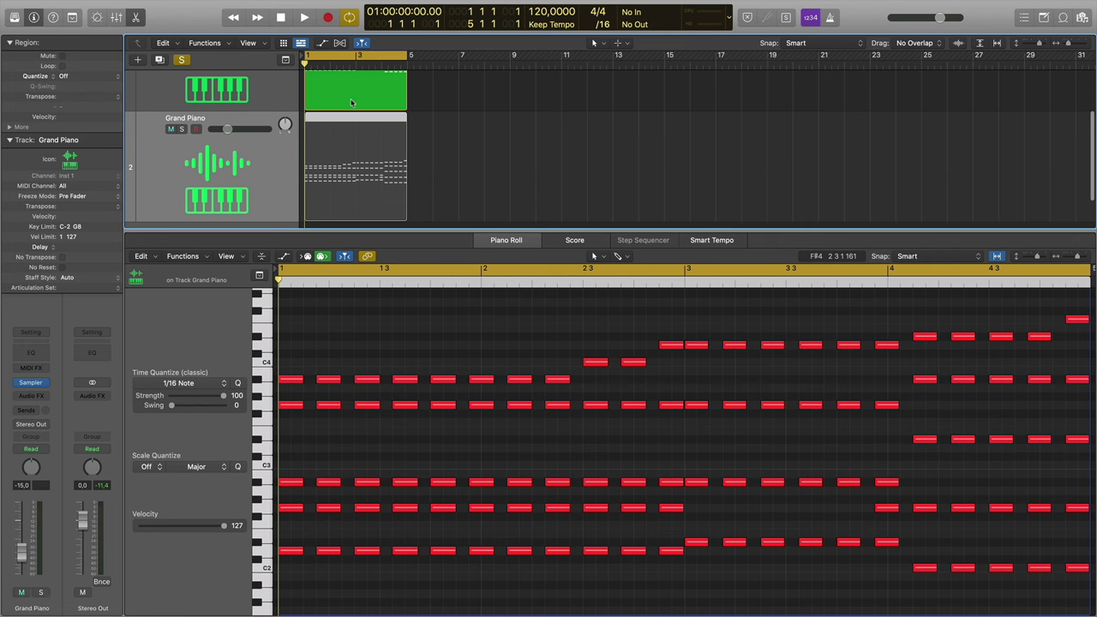
{"action": "left_click", "coordinate": [352, 102]}
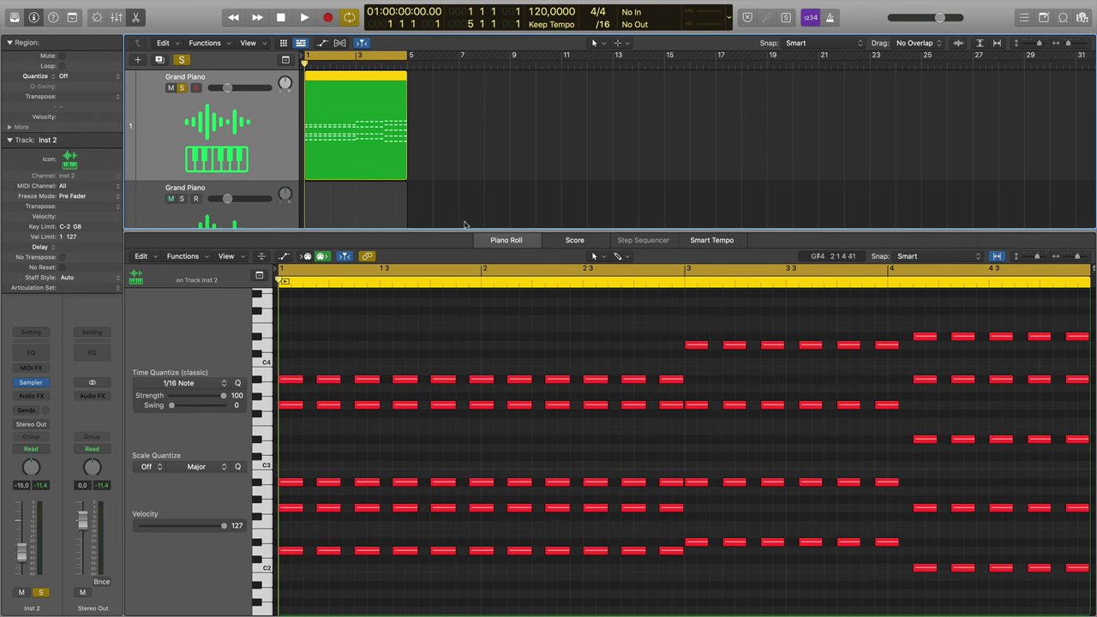
{"action": "left_click", "coordinate": [342, 212]}
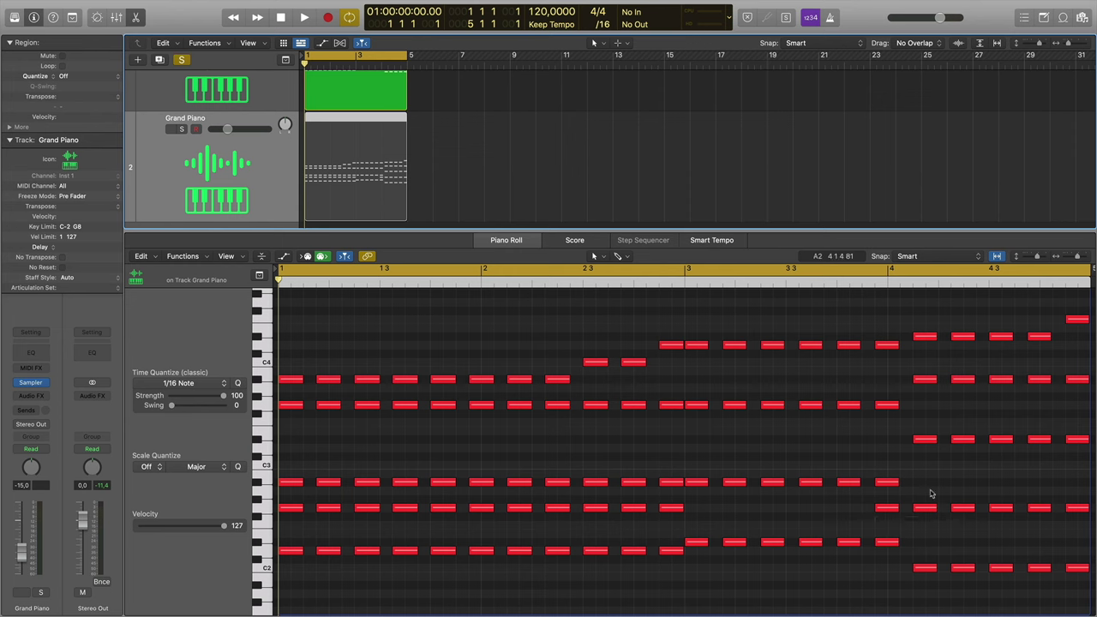
{"action": "left_click", "coordinate": [350, 101]}
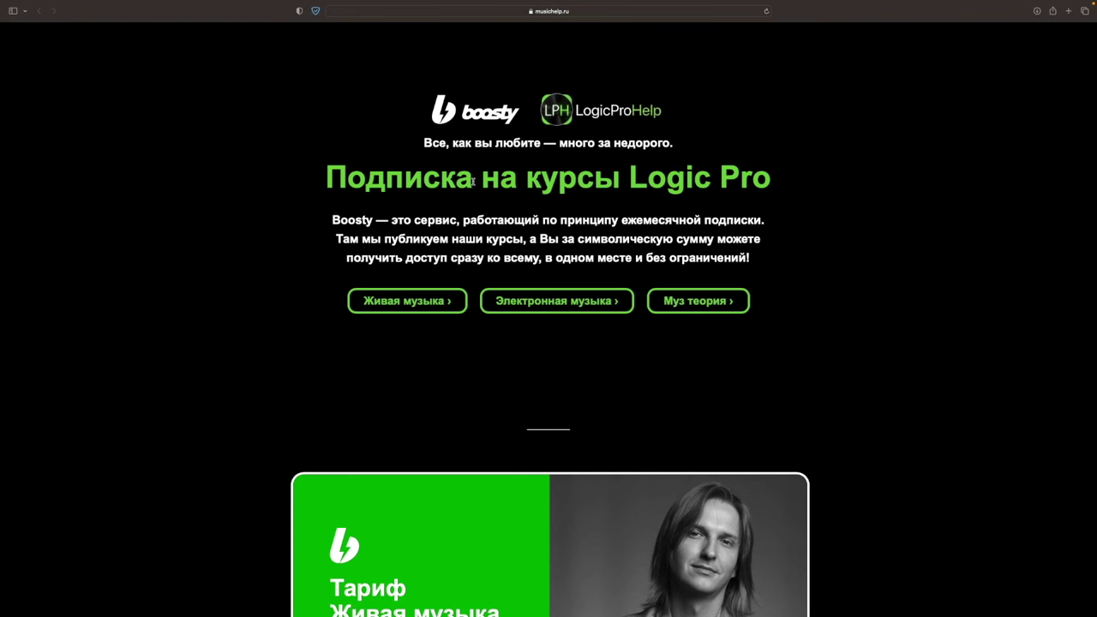
Switch to the browser and review the Живая музыка plan and its course list on the musichelp.ru page.
{"action": "scroll", "coordinate": [692, 200], "scroll_direction": "down", "scroll_amount": 1}
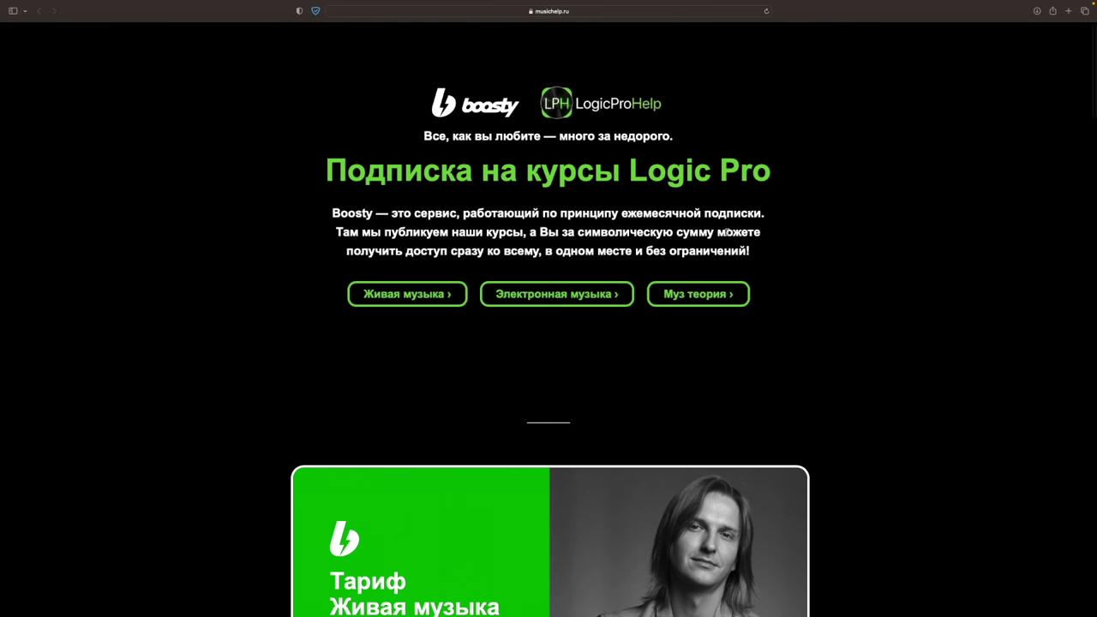
{"action": "scroll", "coordinate": [910, 221], "scroll_direction": "down", "scroll_amount": 5}
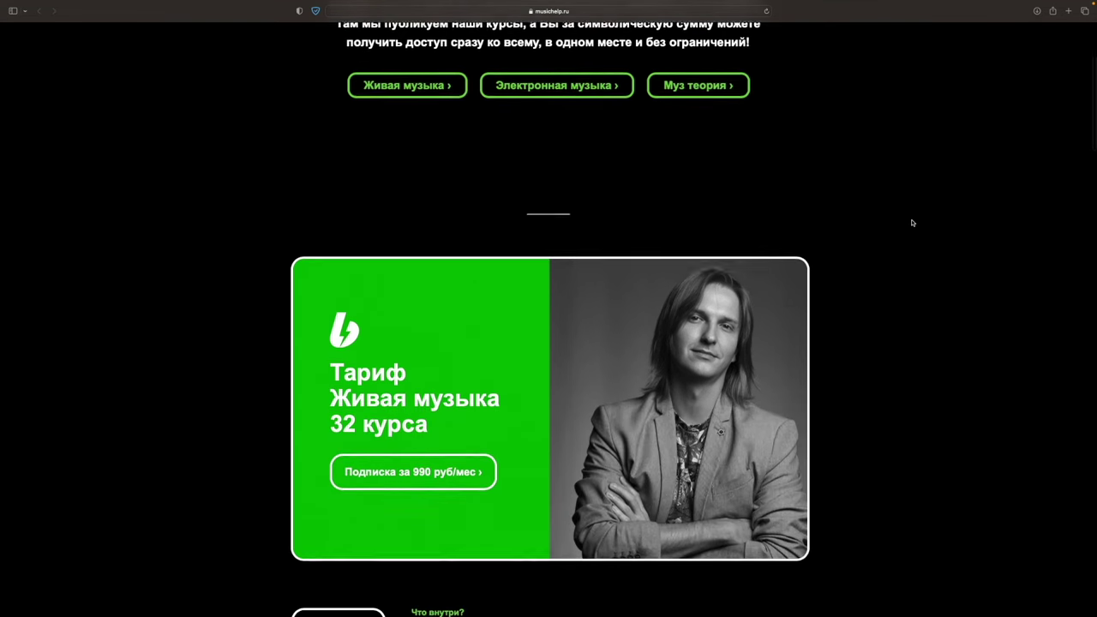
{"action": "scroll", "coordinate": [911, 223], "scroll_direction": "down", "scroll_amount": 4}
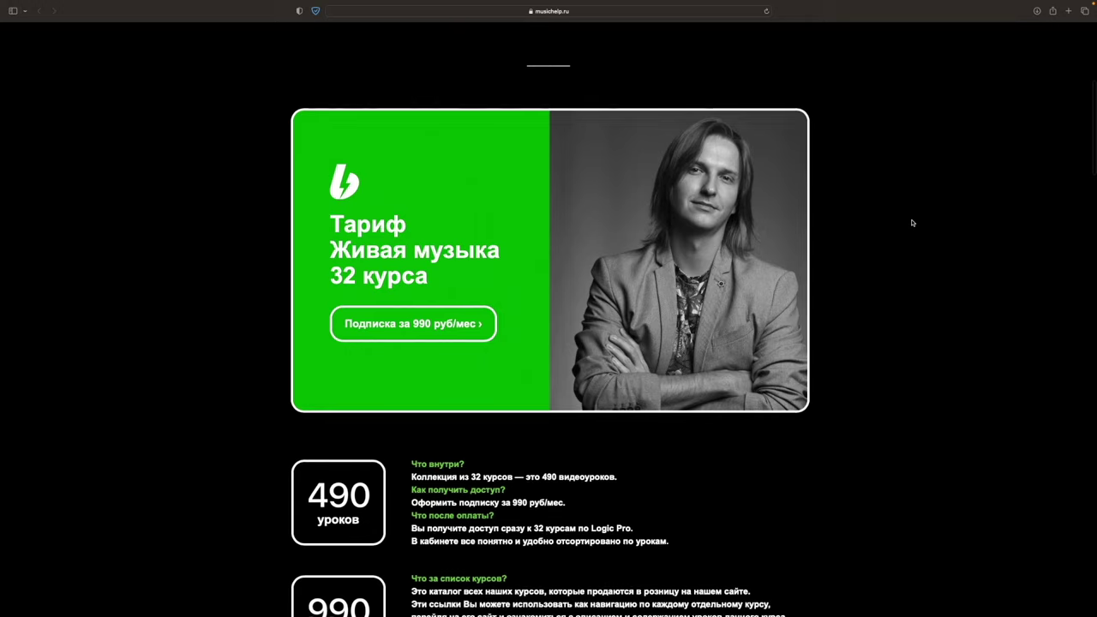
{"action": "scroll", "coordinate": [912, 223], "scroll_direction": "down", "scroll_amount": 5}
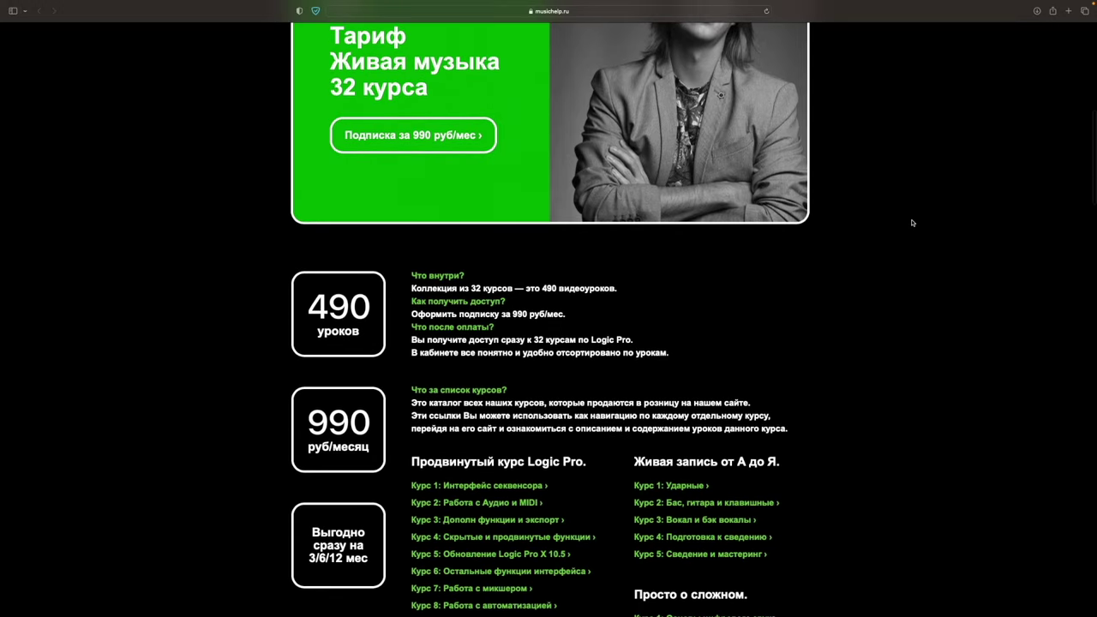
{"action": "scroll", "coordinate": [911, 223], "scroll_direction": "down", "scroll_amount": 5}
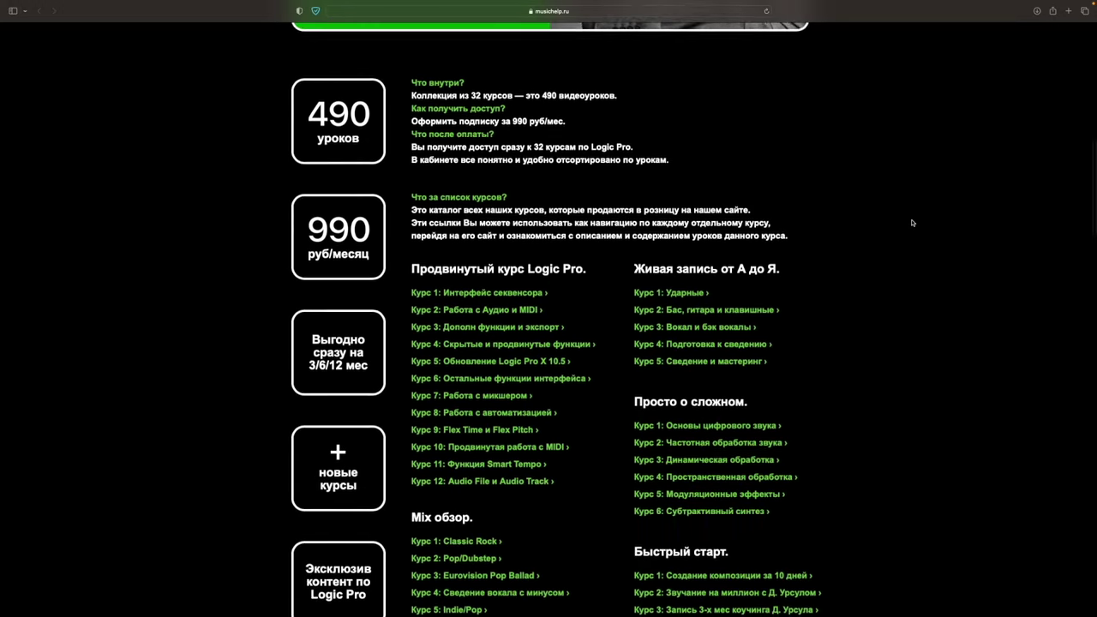
{"action": "scroll", "coordinate": [911, 222], "scroll_direction": "down", "scroll_amount": 2}
{"action": "scroll", "coordinate": [912, 223], "scroll_direction": "down", "scroll_amount": 7}
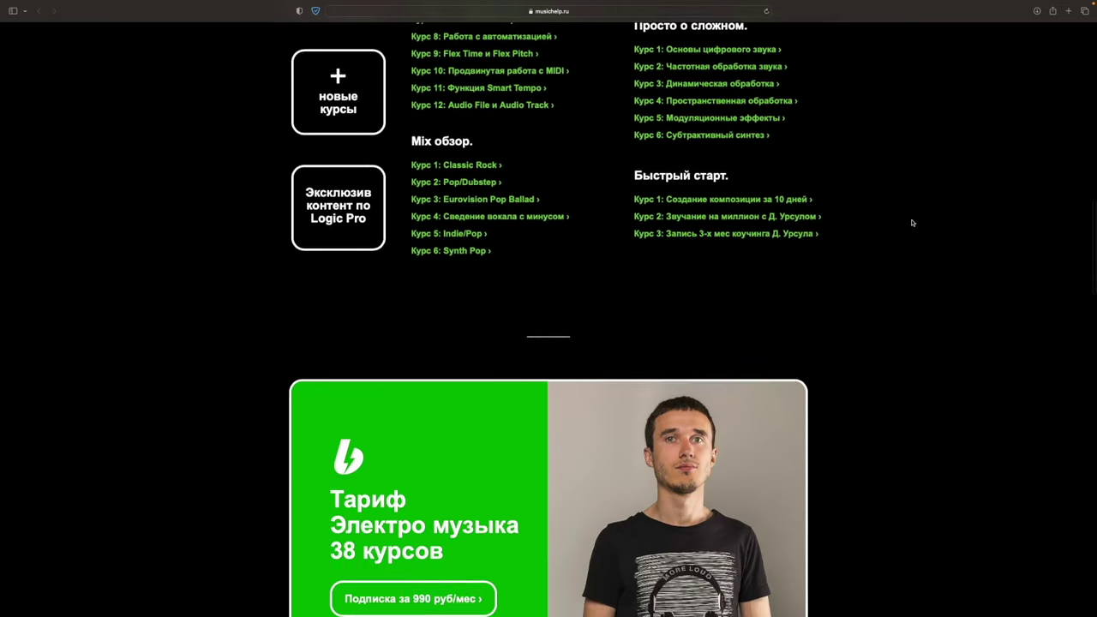
Review the Электро музыка plan and the remaining course lists down to the page's end, and return to the page's beginning.
{"action": "scroll", "coordinate": [911, 223], "scroll_direction": "down", "scroll_amount": 7}
{"action": "scroll", "coordinate": [912, 222], "scroll_direction": "down", "scroll_amount": 3}
{"action": "scroll", "coordinate": [911, 223], "scroll_direction": "down", "scroll_amount": 2}
{"action": "scroll", "coordinate": [746, 271], "scroll_direction": "down", "scroll_amount": 4}
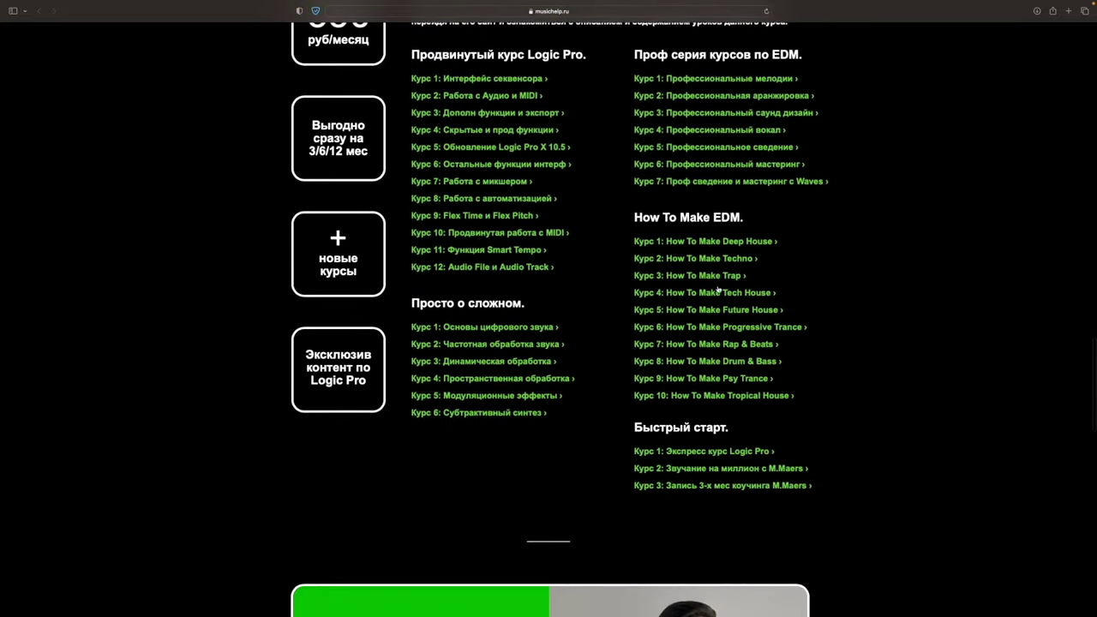
{"action": "scroll", "coordinate": [716, 304], "scroll_direction": "down", "scroll_amount": 10}
{"action": "scroll", "coordinate": [719, 315], "scroll_direction": "down", "scroll_amount": 8}
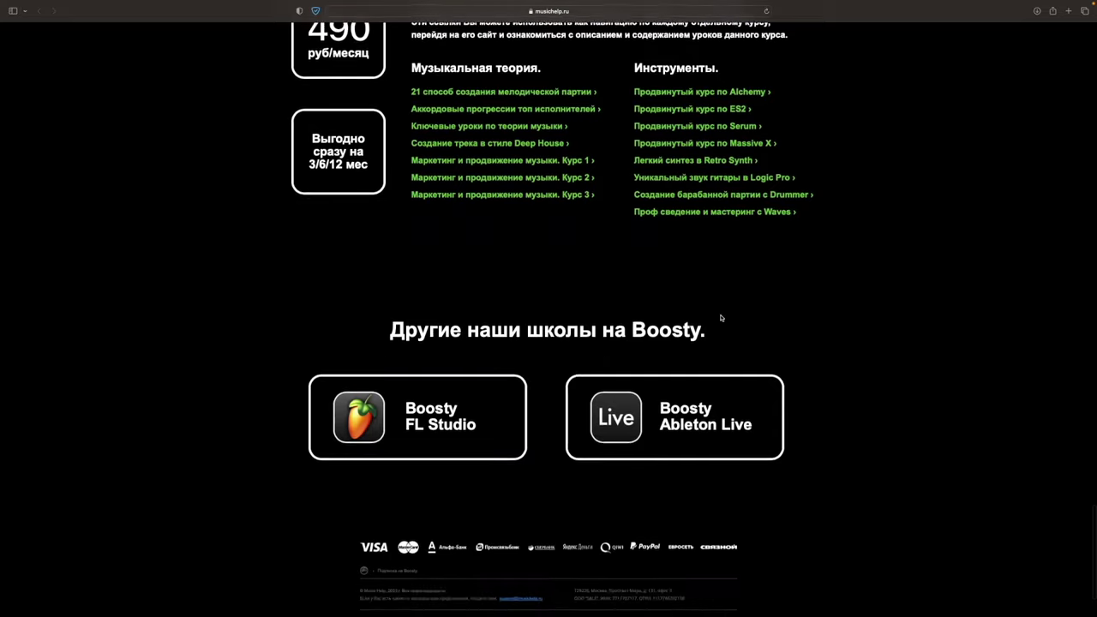
{"action": "scroll", "coordinate": [720, 318], "scroll_direction": "up", "scroll_amount": 20}
{"action": "scroll", "coordinate": [721, 318], "scroll_direction": "down", "scroll_amount": 8}
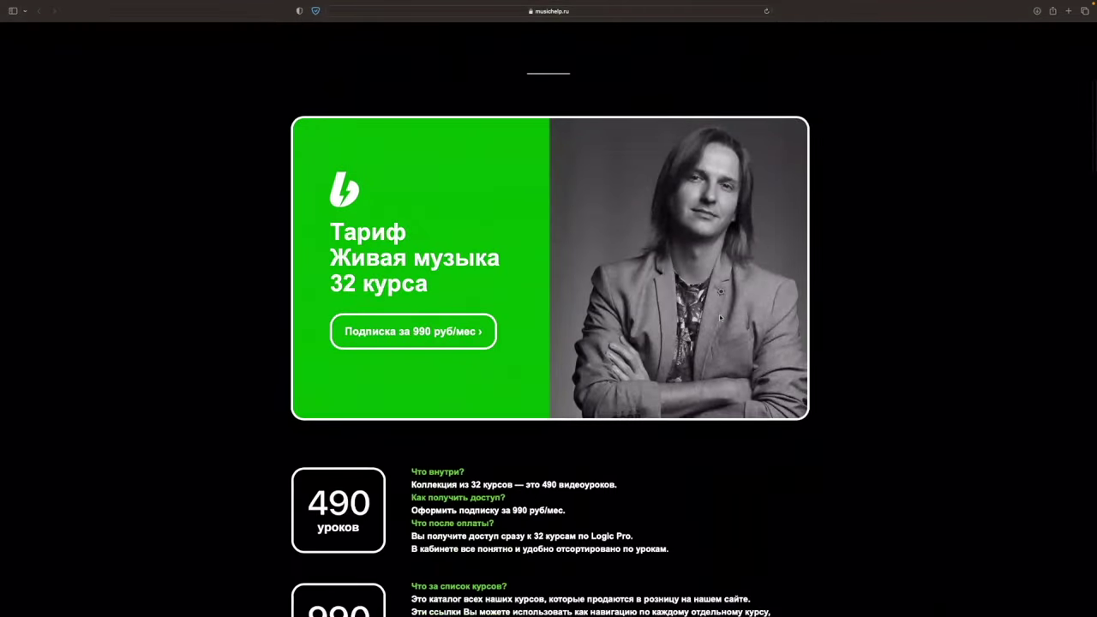
{"action": "scroll", "coordinate": [516, 380], "scroll_direction": "up", "scroll_amount": 8}
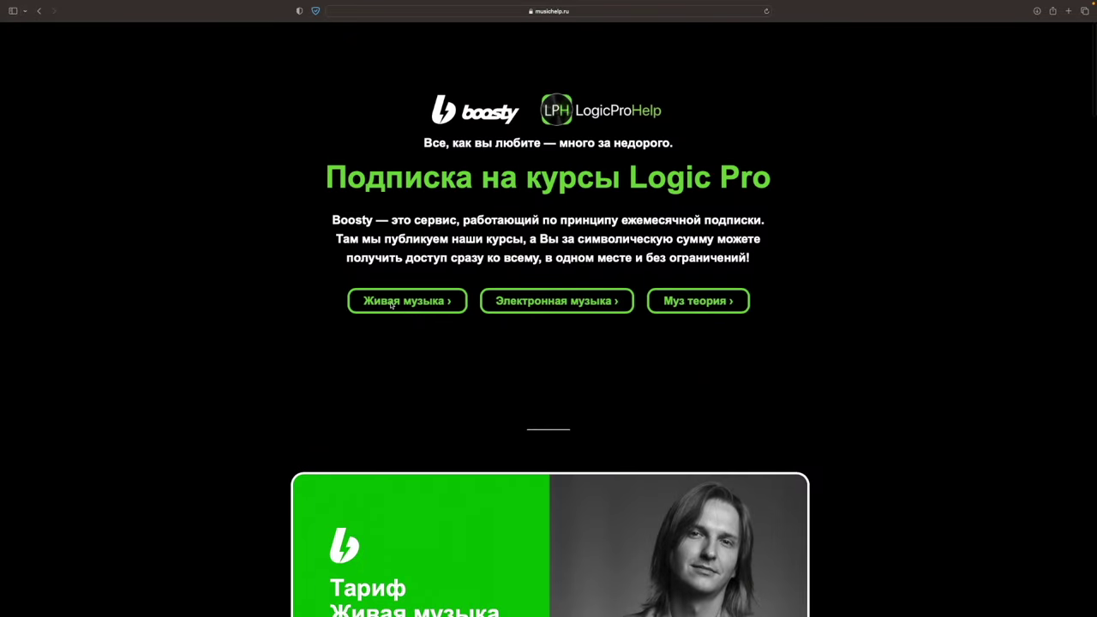
Open the Живая музыка subscription page on Boosty, start subscribing and sign in with VK.
{"action": "left_click", "coordinate": [391, 304]}
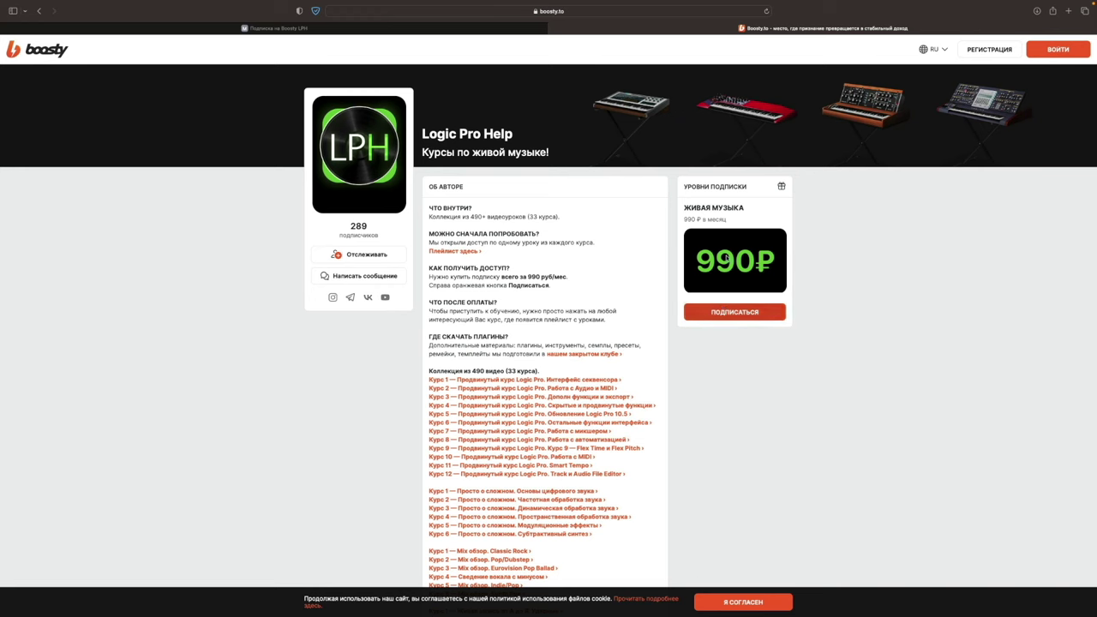
{"action": "left_click", "coordinate": [701, 314]}
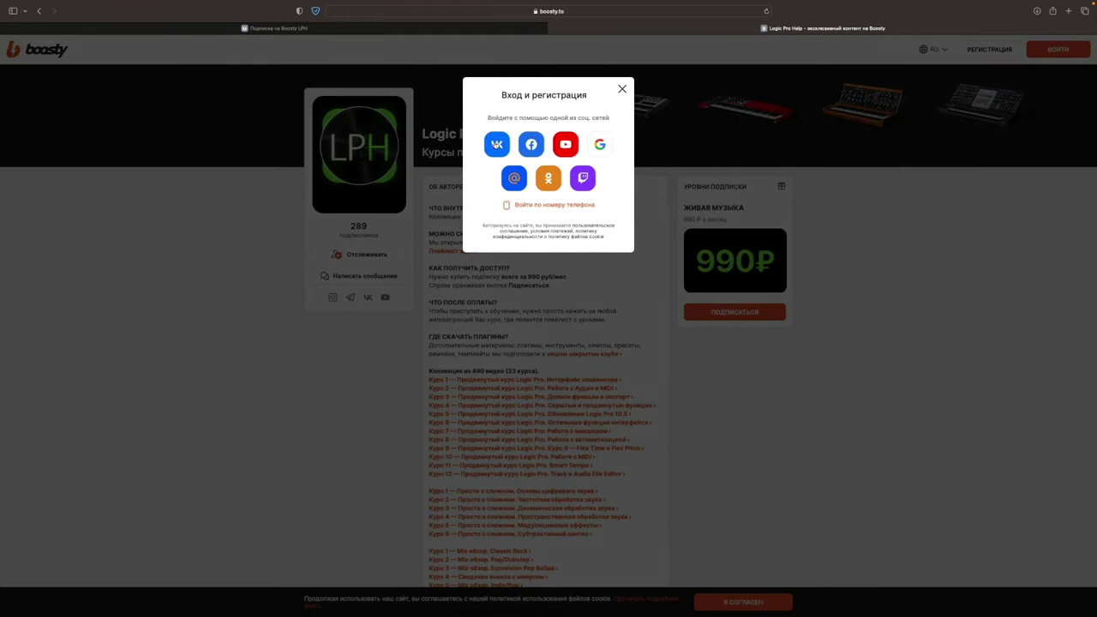
{"action": "left_click", "coordinate": [497, 145]}
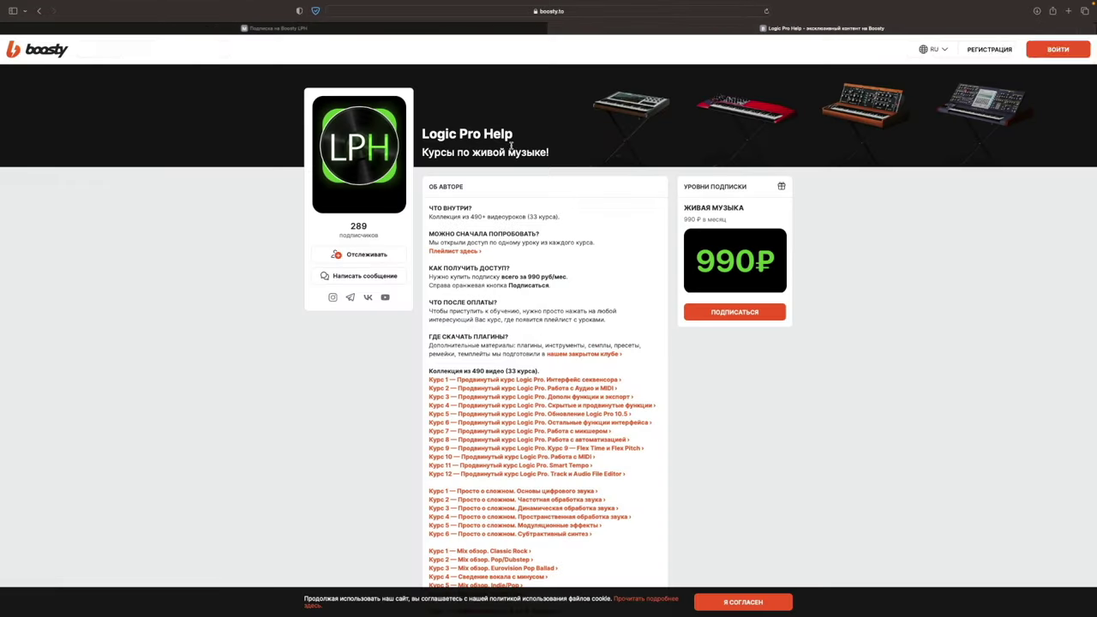
Compare the 6-month, 12-month and 1-month periods, proceed to payment with the 1-month option, and dismiss the purchase dialog.
{"action": "left_click", "coordinate": [583, 179]}
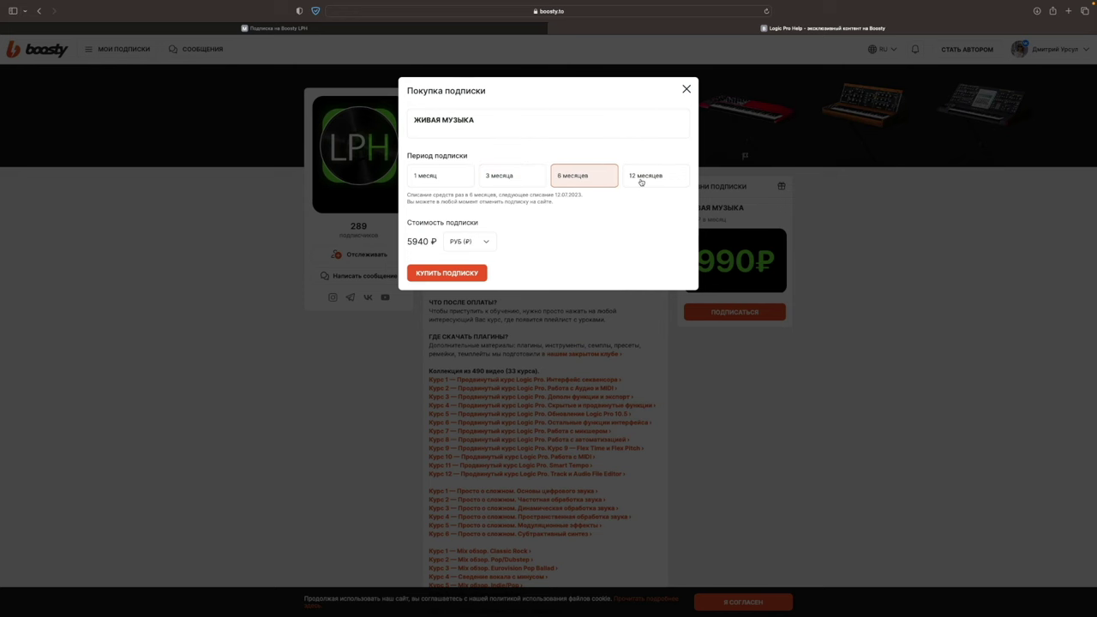
{"action": "left_click", "coordinate": [641, 181]}
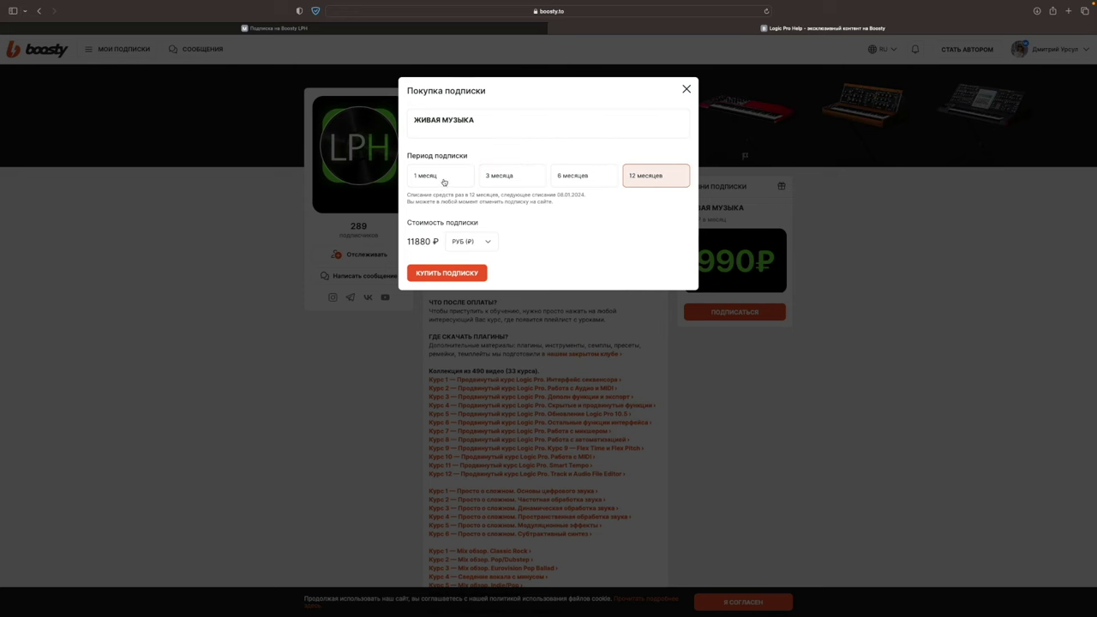
{"action": "left_click", "coordinate": [440, 180]}
{"action": "left_click", "coordinate": [453, 272]}
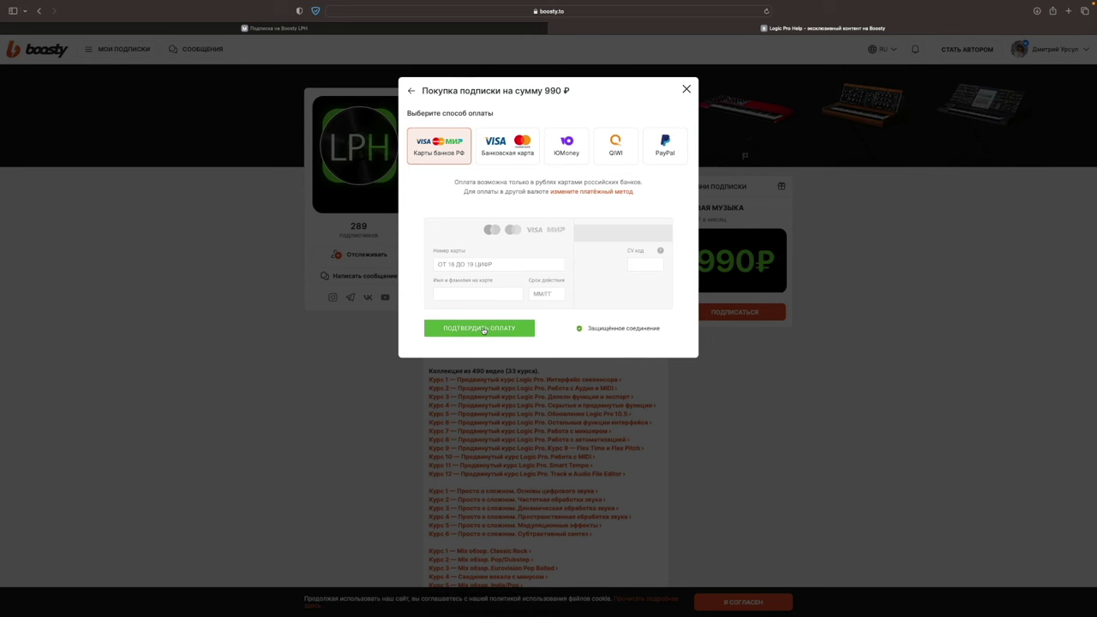
{"action": "left_click", "coordinate": [572, 379]}
Look through the course collection listed on the Logic Pro Help Boosty page.
{"action": "scroll", "coordinate": [571, 381], "scroll_direction": "down", "scroll_amount": 2}
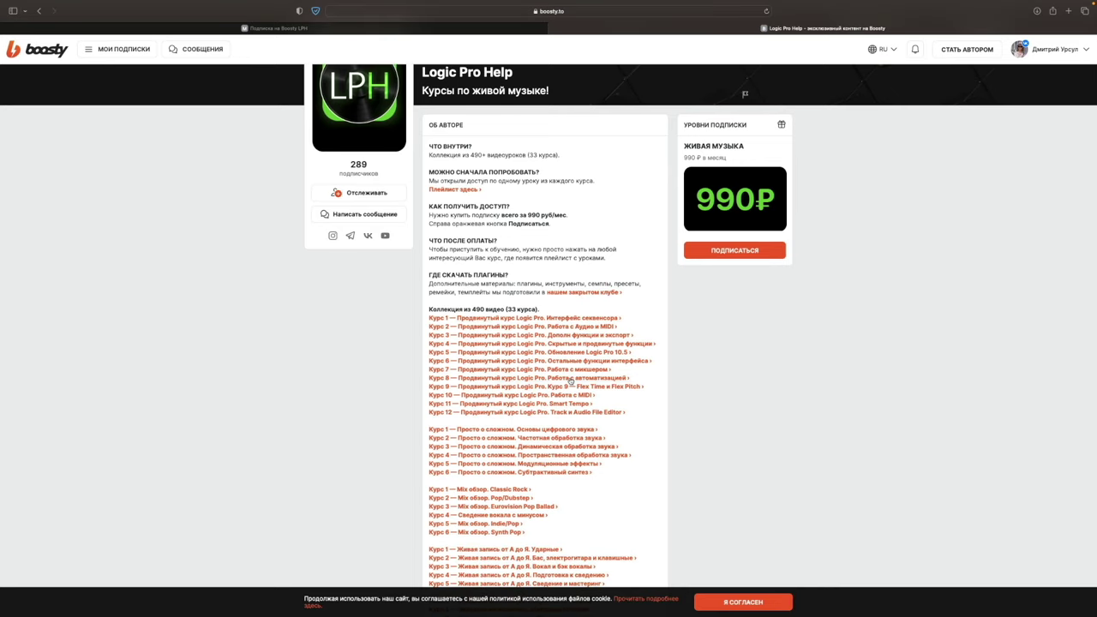
{"action": "scroll", "coordinate": [493, 469], "scroll_direction": "down", "scroll_amount": 1}
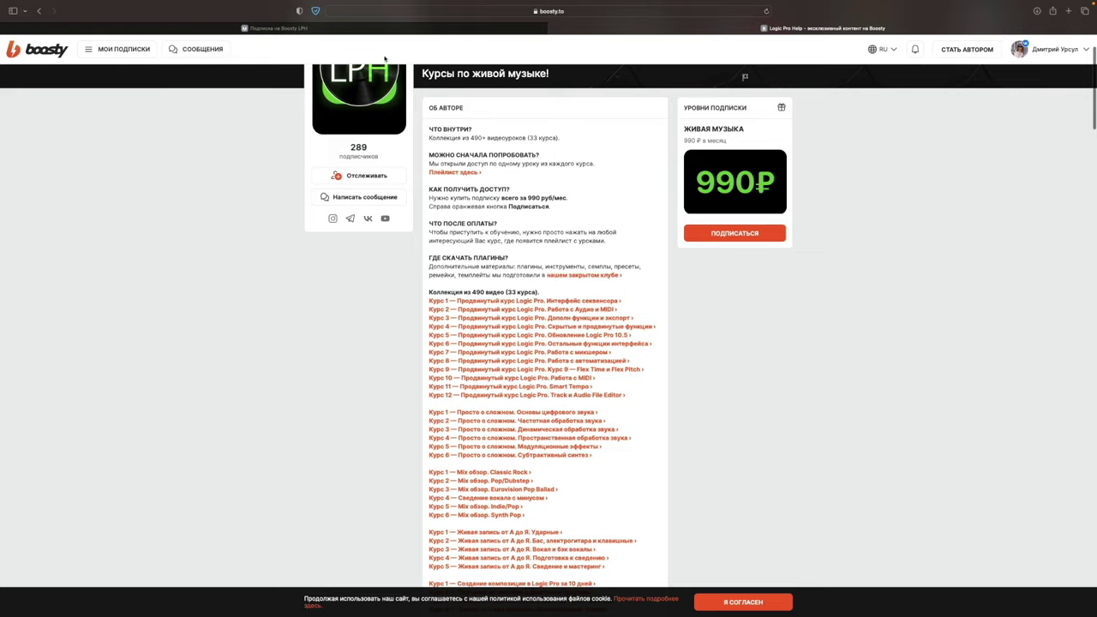
Switch to the Подписка на Boosty LPH page and go to its beginning.
{"action": "left_click", "coordinate": [385, 31]}
{"action": "scroll", "coordinate": [497, 235], "scroll_direction": "up", "scroll_amount": 5}
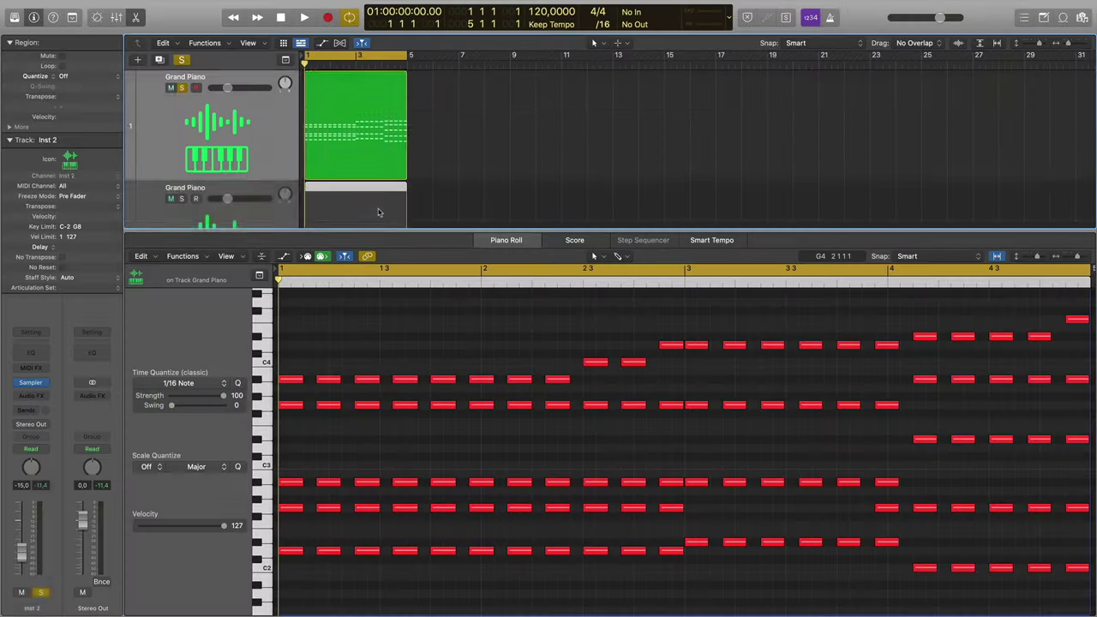
In Logic Pro, solo the second Grand Piano track instead of the first and play the melodic chord version.
{"action": "left_click", "coordinate": [182, 129]}
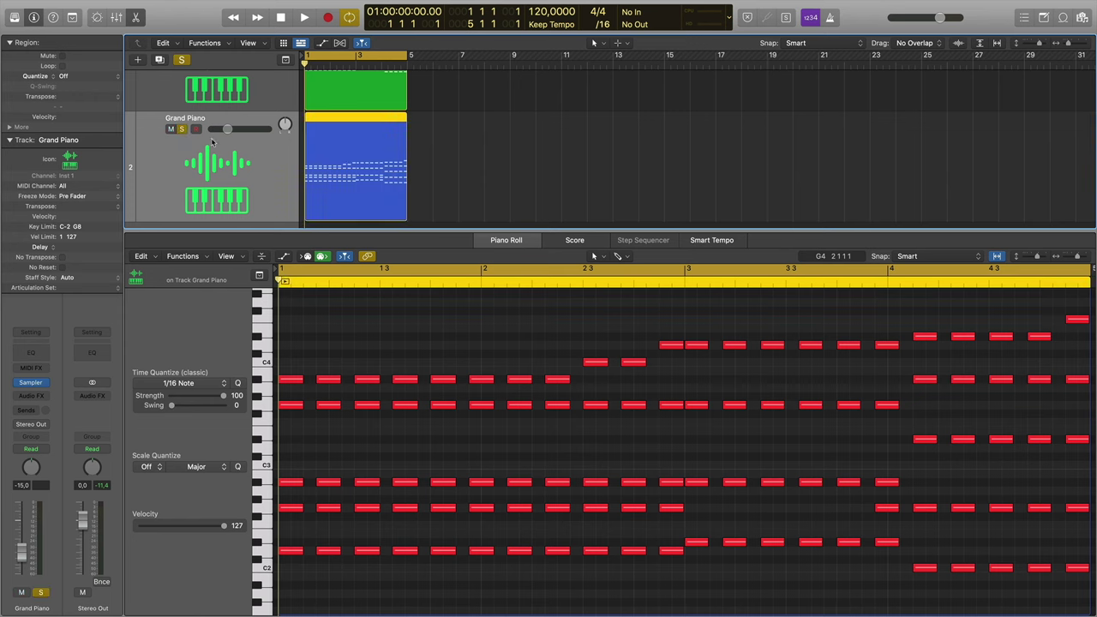
{"action": "scroll", "coordinate": [189, 136], "scroll_direction": "up", "scroll_amount": 5}
{"action": "left_click", "coordinate": [181, 89]}
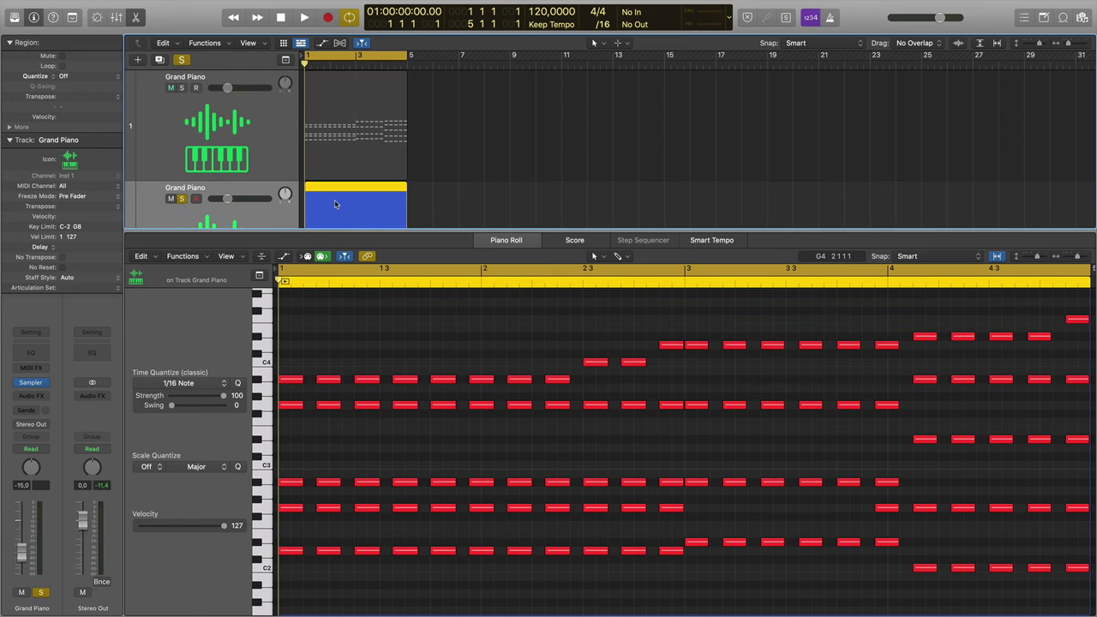
{"action": "scroll", "coordinate": [334, 195], "scroll_direction": "down", "scroll_amount": 2}
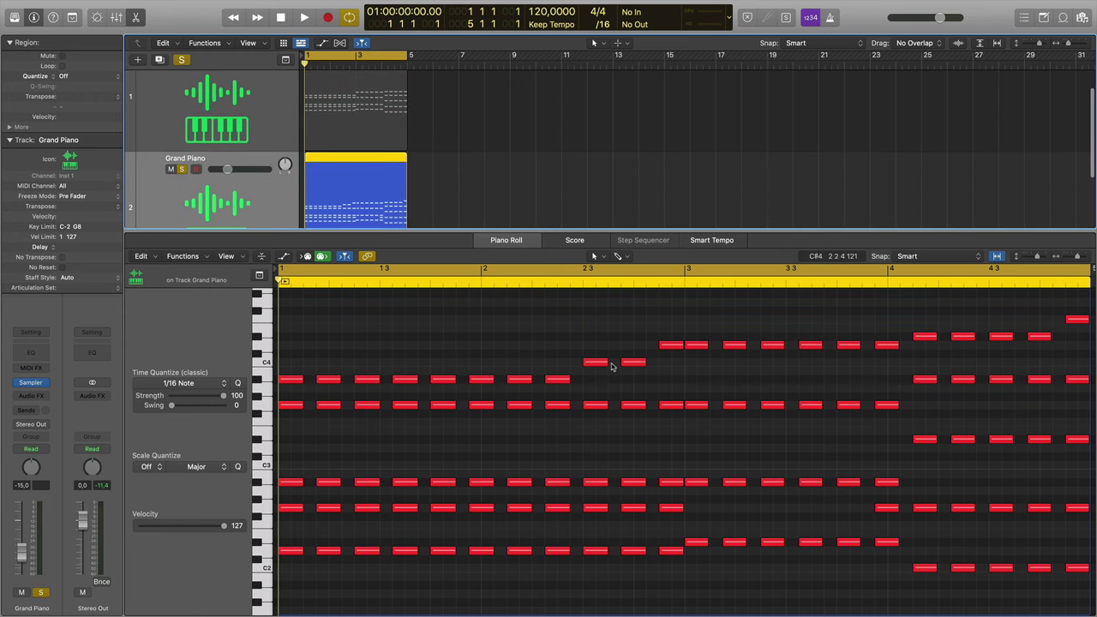
{"action": "key", "text": "space"}
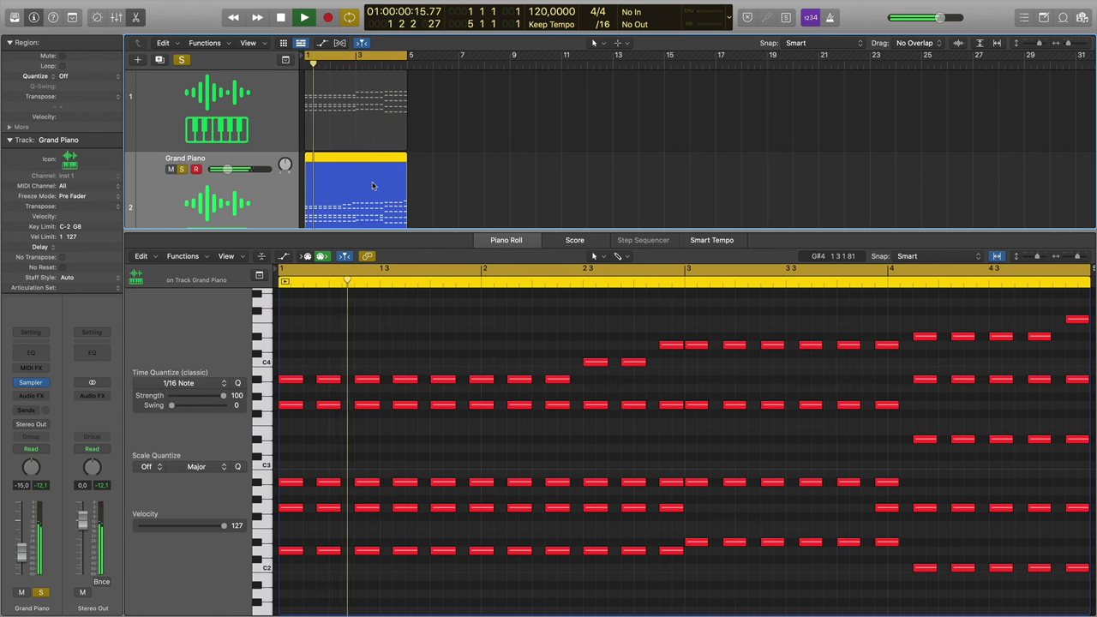
{"action": "key", "text": "space"}
Move the solo to the first Grand Piano track and play its basic chord progression.
{"action": "left_click", "coordinate": [182, 171]}
{"action": "scroll", "coordinate": [299, 154], "scroll_direction": "up", "scroll_amount": 3}
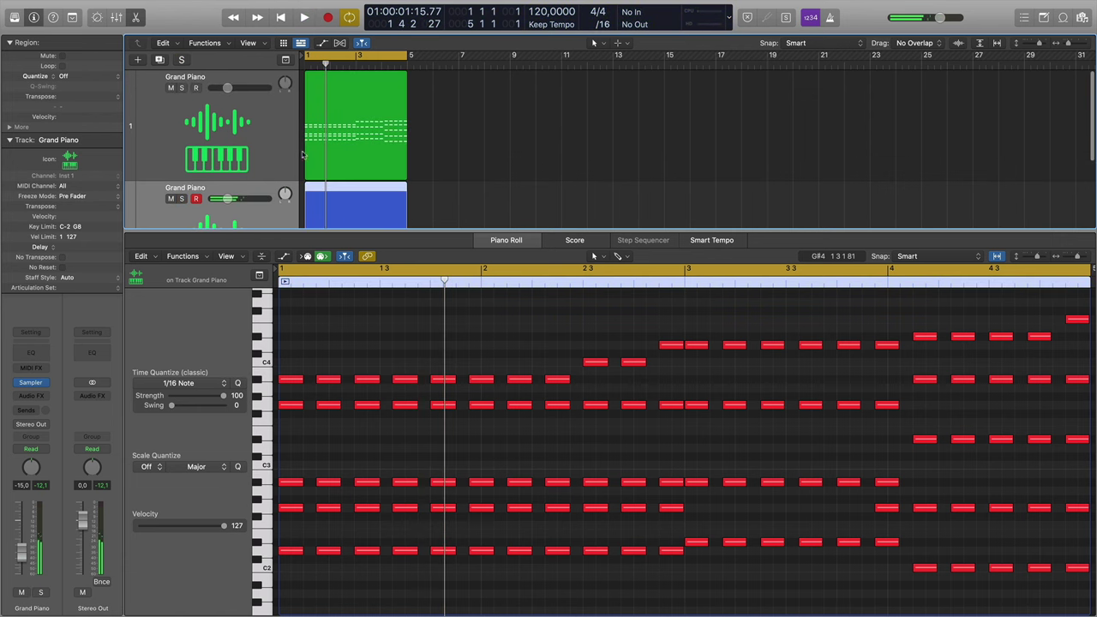
{"action": "left_click", "coordinate": [183, 89]}
{"action": "left_click", "coordinate": [283, 114]}
{"action": "key", "text": "space"}
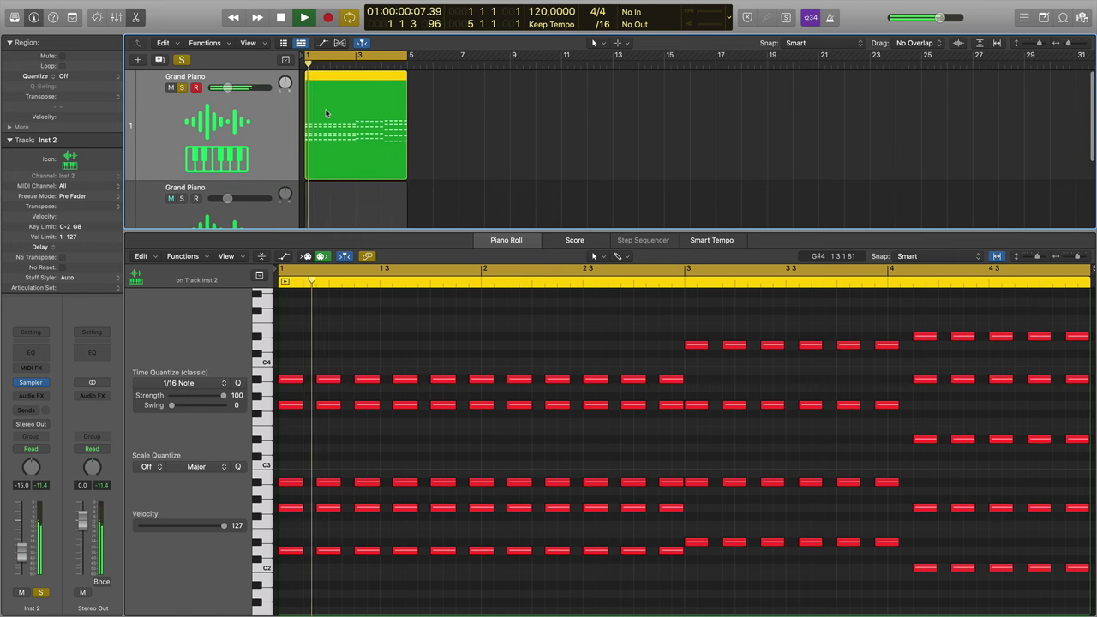
{"action": "key", "text": "space"}
Move the solo back to the second Grand Piano track and play the melodic version, replaying it from the start.
{"action": "left_click", "coordinate": [183, 87]}
{"action": "scroll", "coordinate": [272, 213], "scroll_direction": "down", "scroll_amount": 5}
{"action": "left_click", "coordinate": [272, 213]}
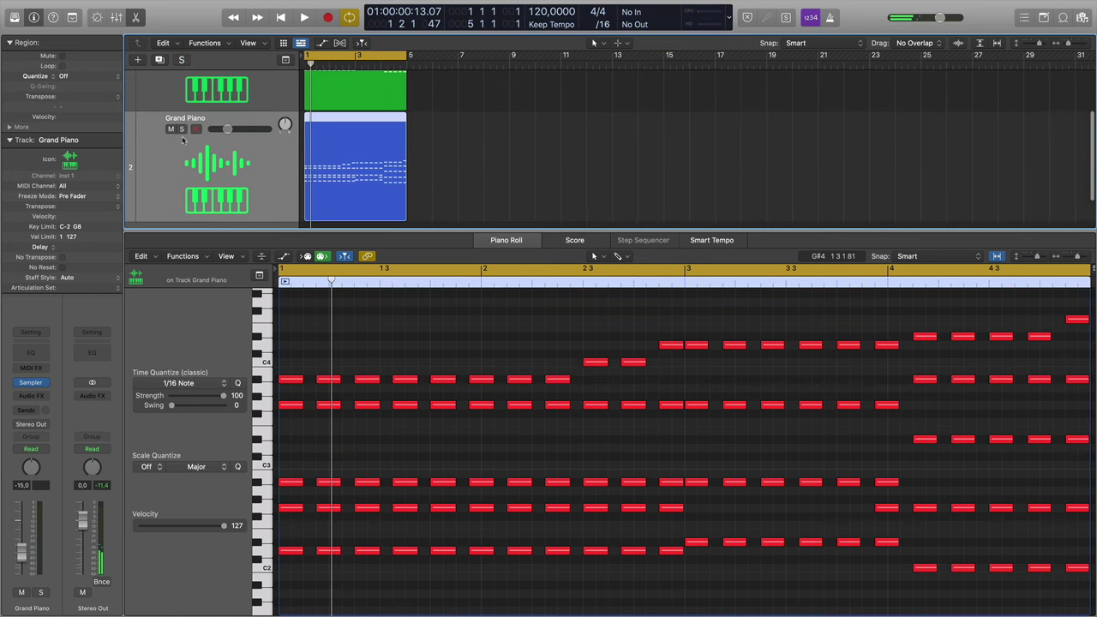
{"action": "left_click", "coordinate": [182, 129]}
{"action": "key", "text": "space"}
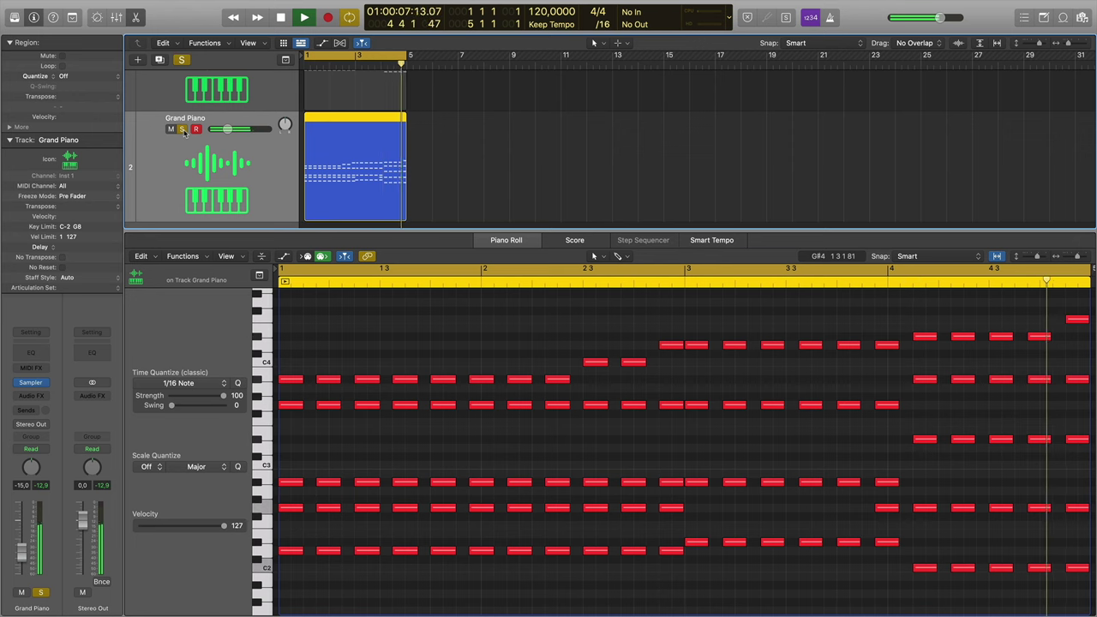
{"action": "key", "text": "space"}
{"action": "key", "text": "Return"}
{"action": "scroll", "coordinate": [535, 389], "scroll_direction": "down", "scroll_amount": 1}
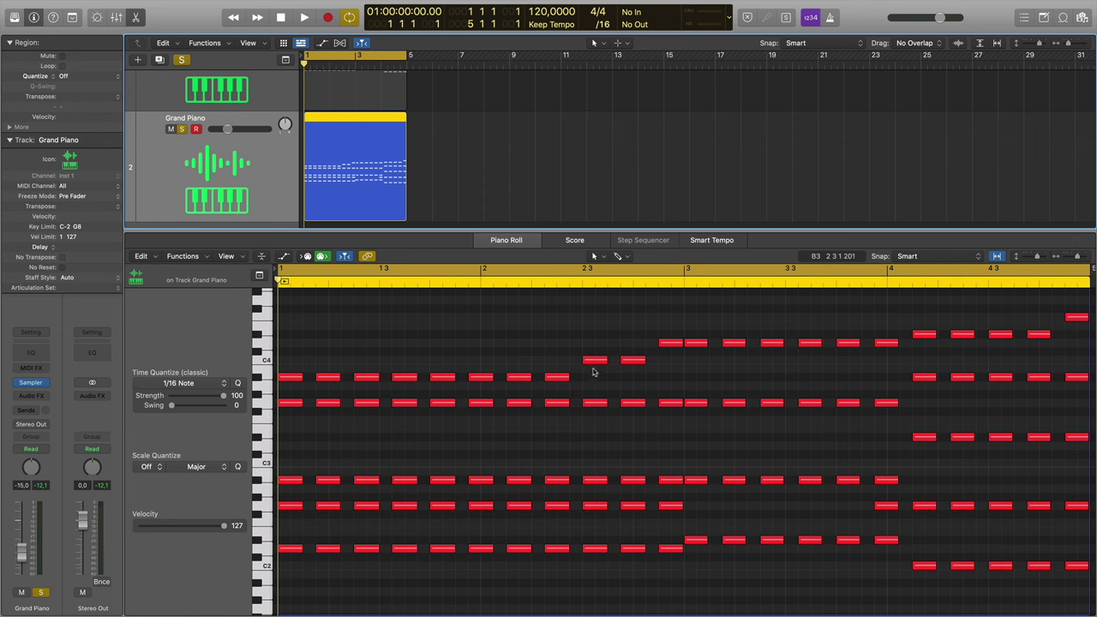
{"action": "key", "text": "space"}
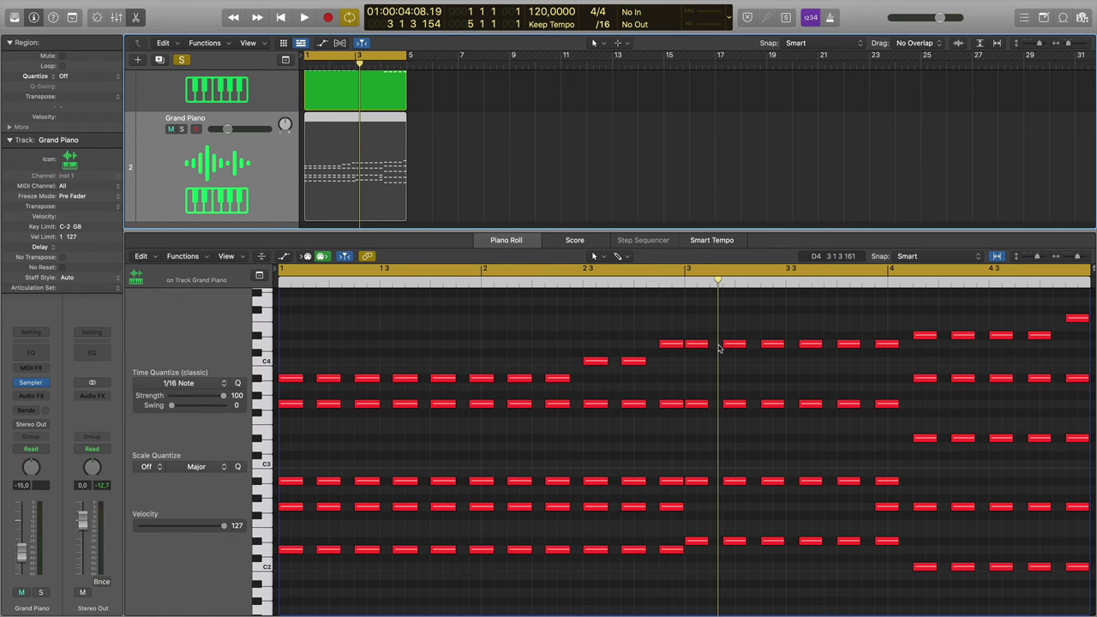
Replace the repeated chord notes in the second Grand Piano region with sustained ones by deleting the repeats and lengthening the remaining notes.
{"action": "left_click_drag", "start_coordinate": [317, 355], "coordinate": [600, 568]}
{"action": "scroll", "coordinate": [600, 566], "scroll_direction": "up", "scroll_amount": 4}
{"action": "left_click_drag", "start_coordinate": [563, 375], "coordinate": [329, 587]}
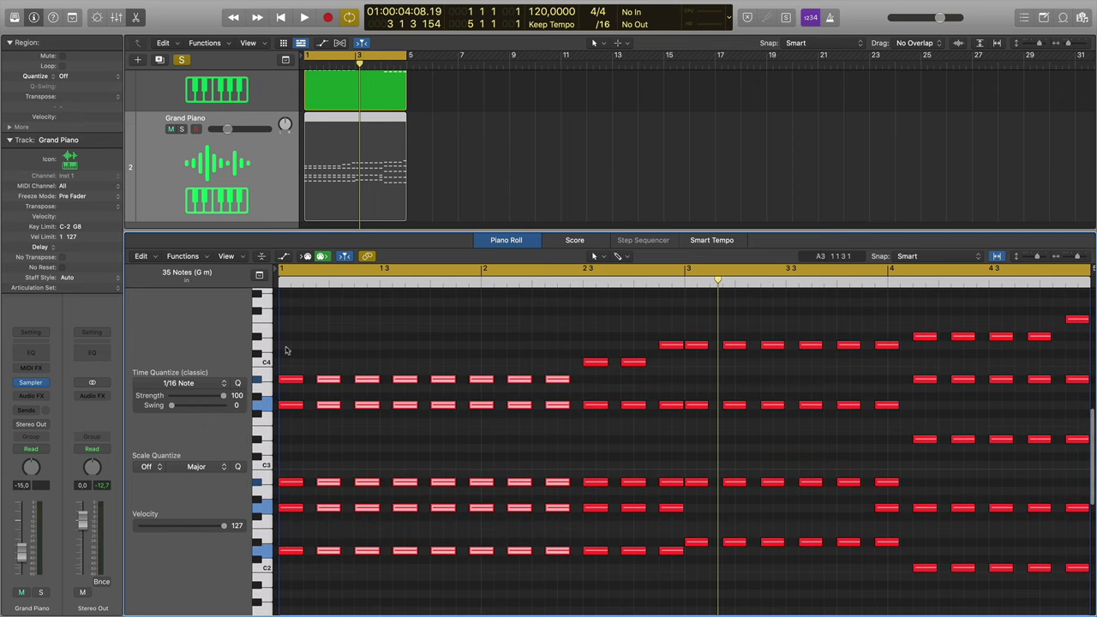
{"action": "key", "text": "Delete"}
{"action": "left_click_drag", "start_coordinate": [286, 350], "coordinate": [582, 550]}
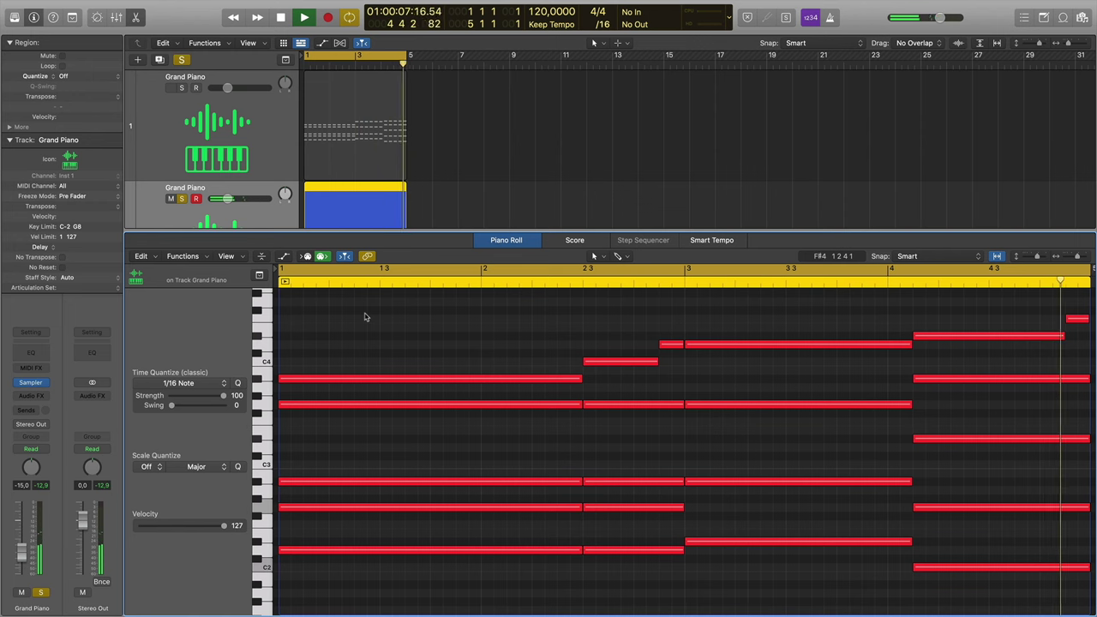
Compare the first region's repeated chords with the second region's sustained version, playing the sustained version.
{"action": "key", "text": "space"}
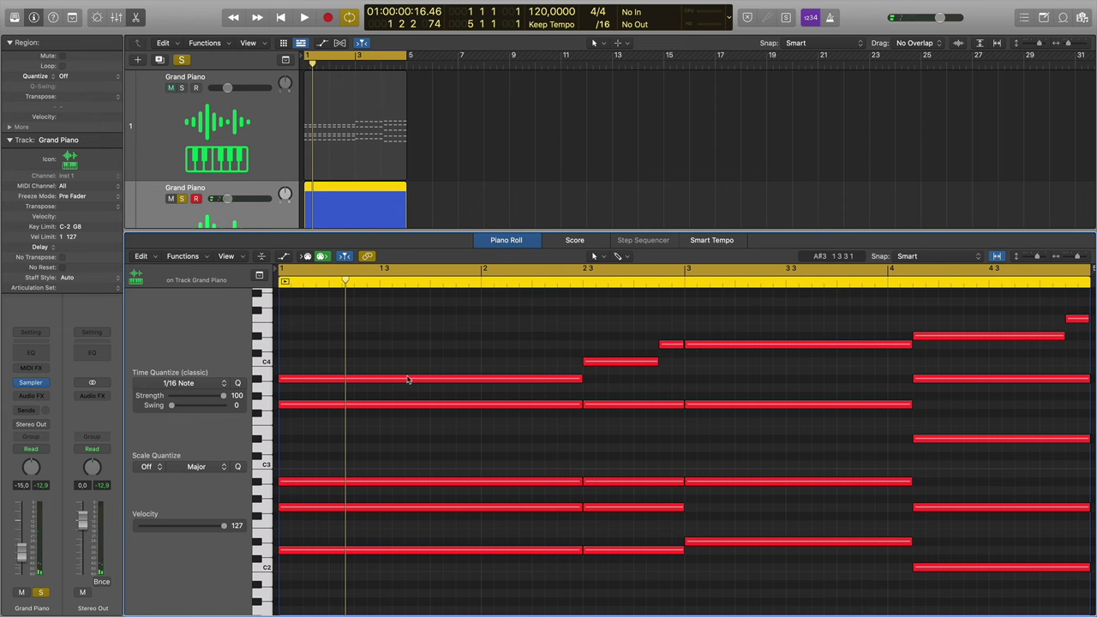
{"action": "left_click", "coordinate": [360, 139]}
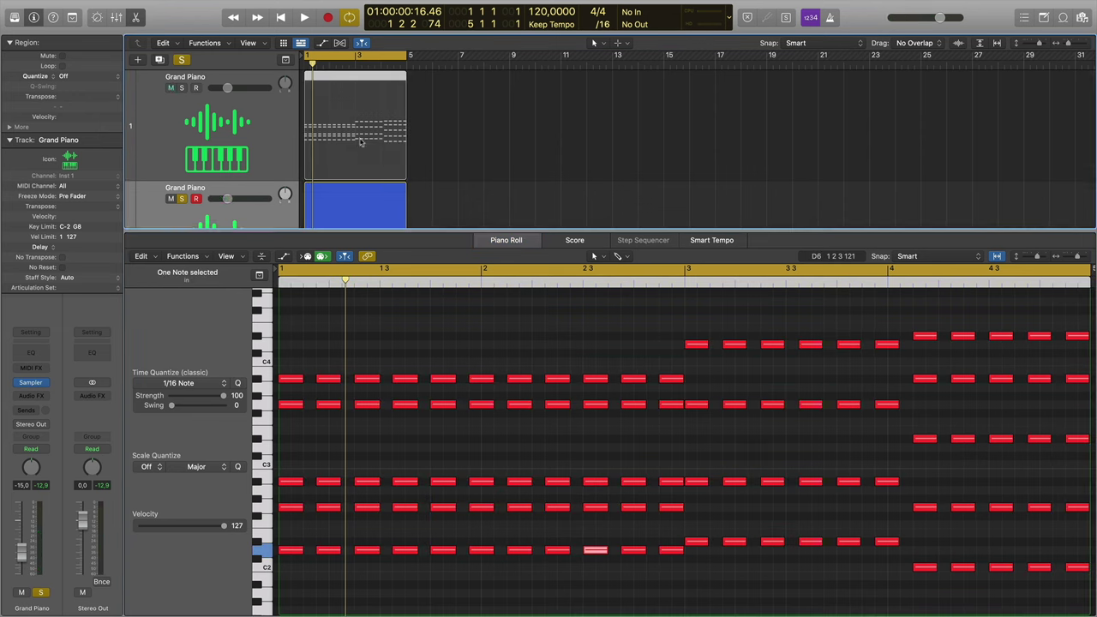
{"action": "left_click", "coordinate": [368, 214]}
{"action": "scroll", "coordinate": [367, 214], "scroll_direction": "down", "scroll_amount": 5}
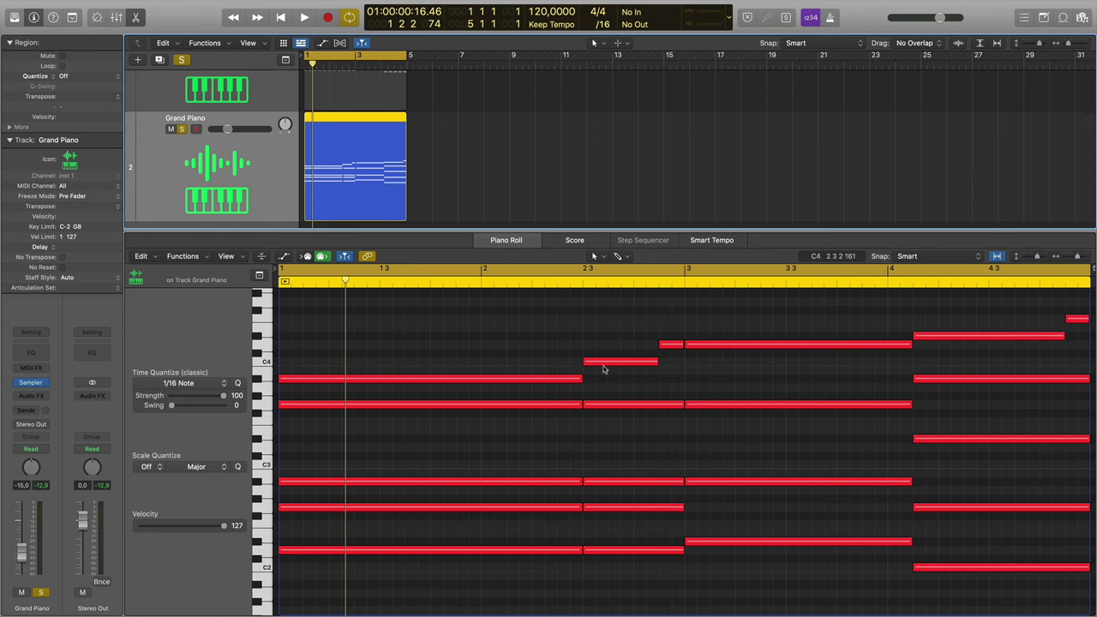
{"action": "mouse_move", "coordinate": [603, 369]}
{"action": "key", "text": "space"}
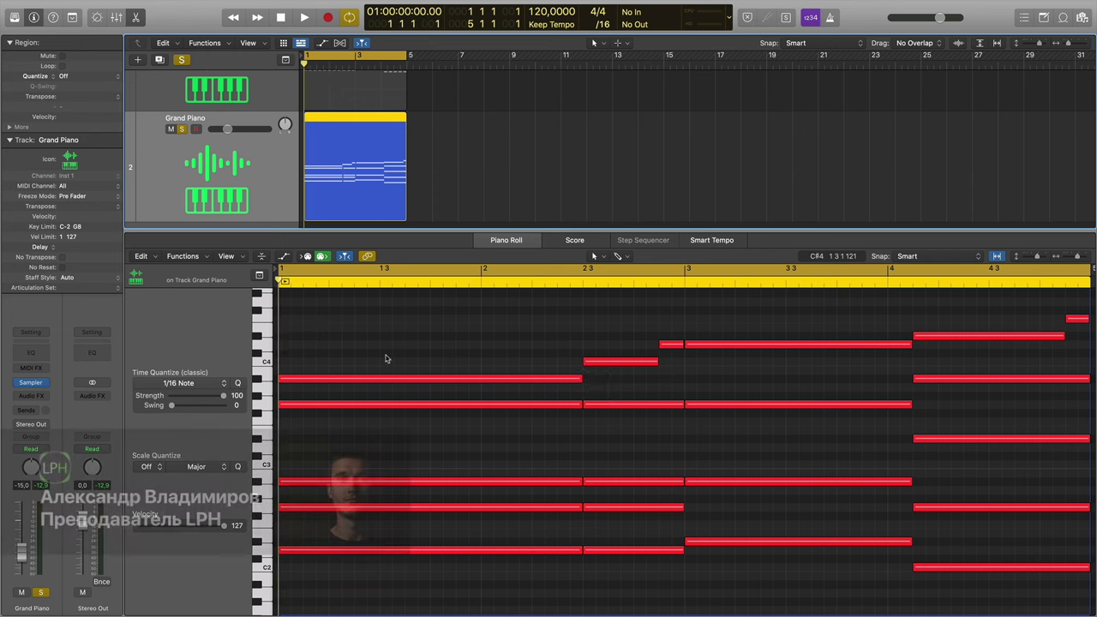